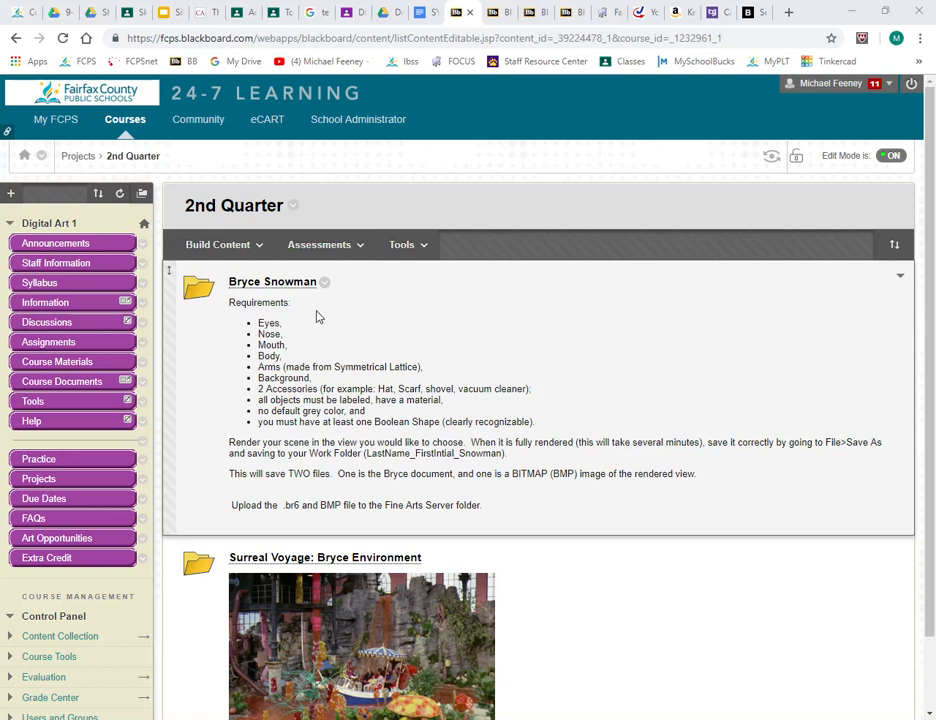
Open the Bryce Snowman assignment folder and review its requirements and student examples
{"action": "left_click", "coordinate": [270, 282]}
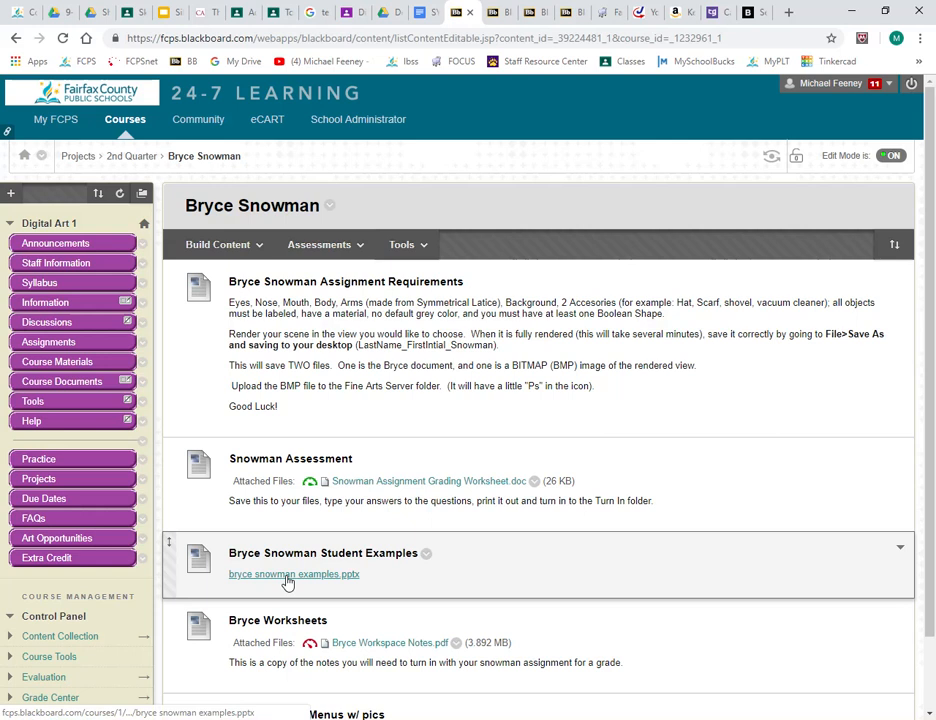
{"action": "scroll", "coordinate": [400, 620], "scroll_direction": "down", "scroll_amount": 1}
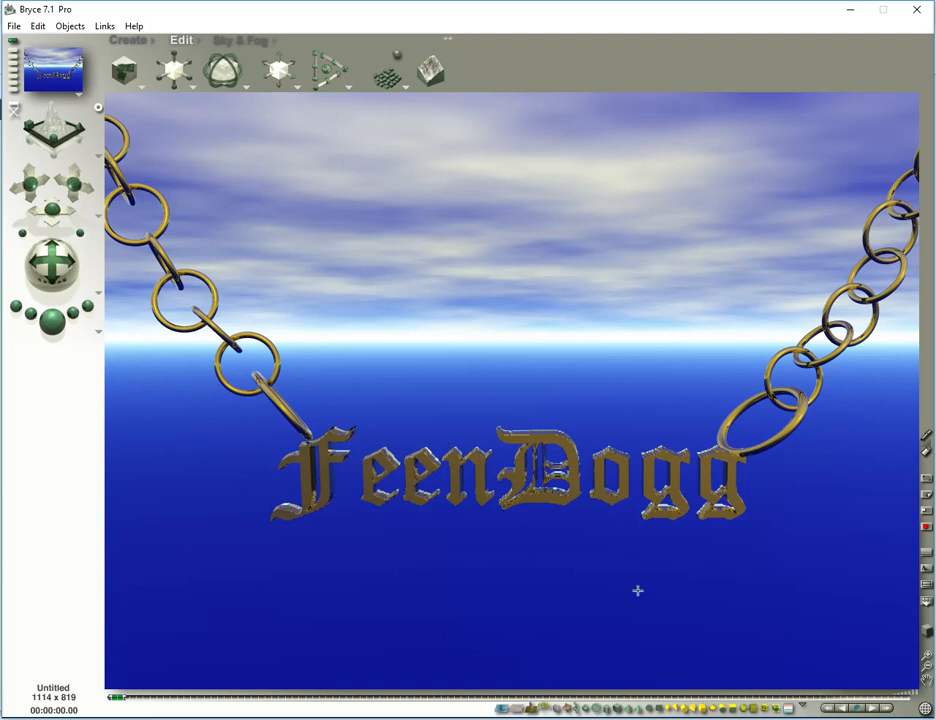
Switch to Bryce, return to wireframe display, and delete the FeenDogg text and both chains from the scene
{"action": "left_click", "coordinate": [927, 632]}
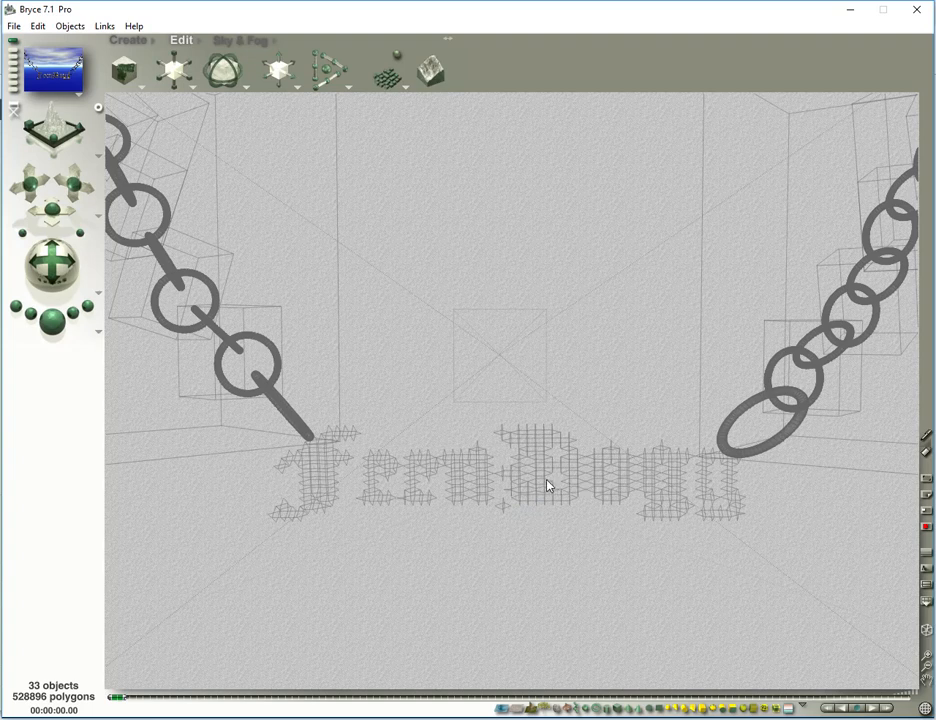
{"action": "left_click", "coordinate": [521, 465]}
{"action": "key", "text": "Delete"}
{"action": "left_click", "coordinate": [800, 407]}
{"action": "key", "text": "Delete"}
{"action": "left_click", "coordinate": [277, 381]}
{"action": "key", "text": "Delete"}
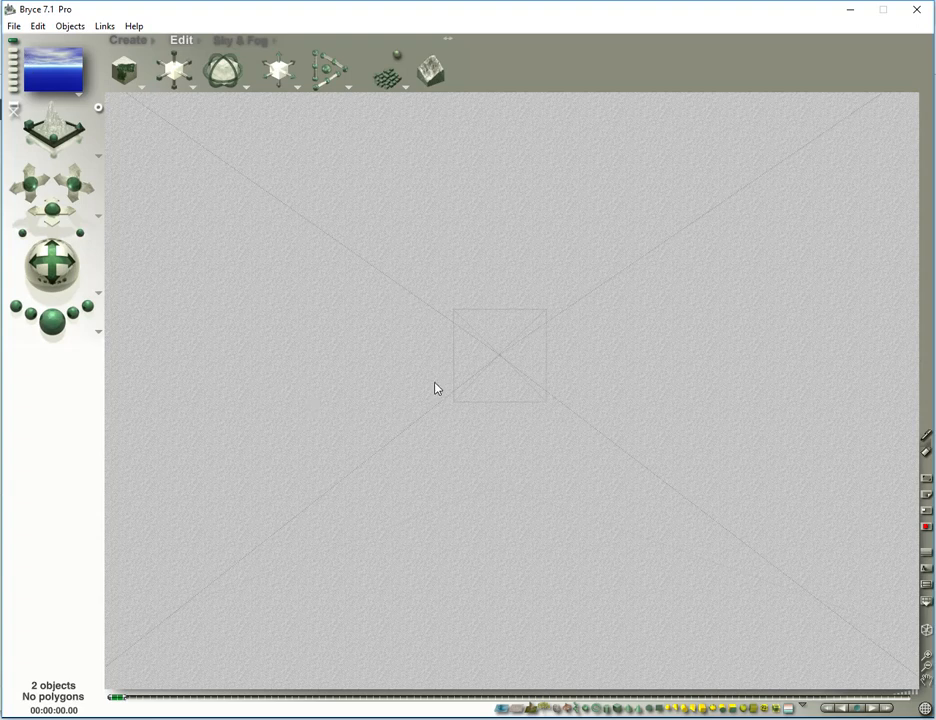
Create a sphere for the snowman's base and adjust the view so the whole sphere is shown
{"action": "left_click", "coordinate": [129, 40]}
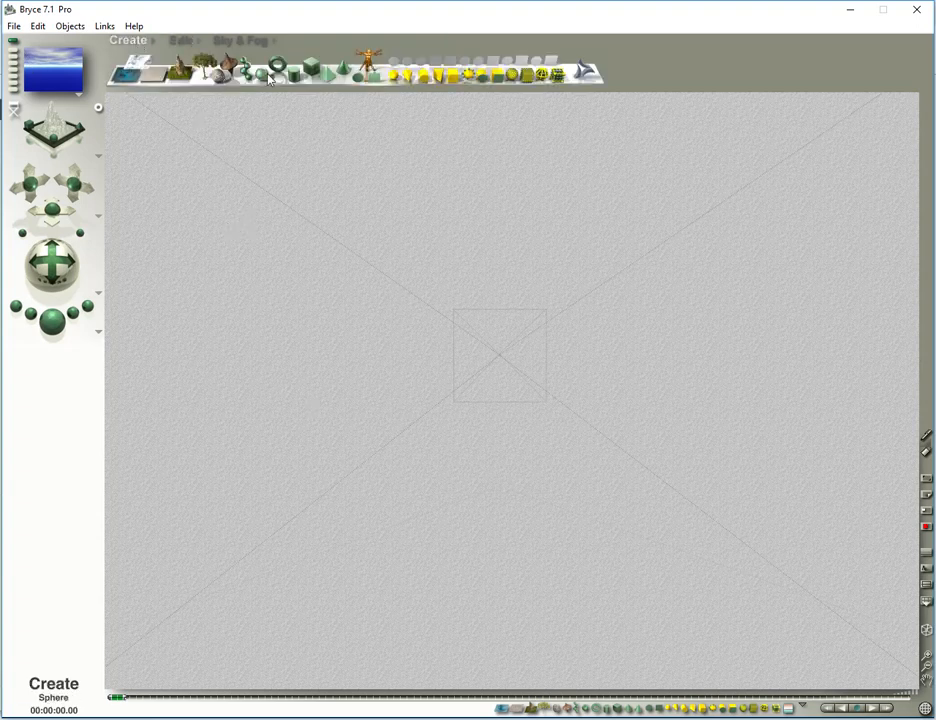
{"action": "left_click", "coordinate": [264, 80]}
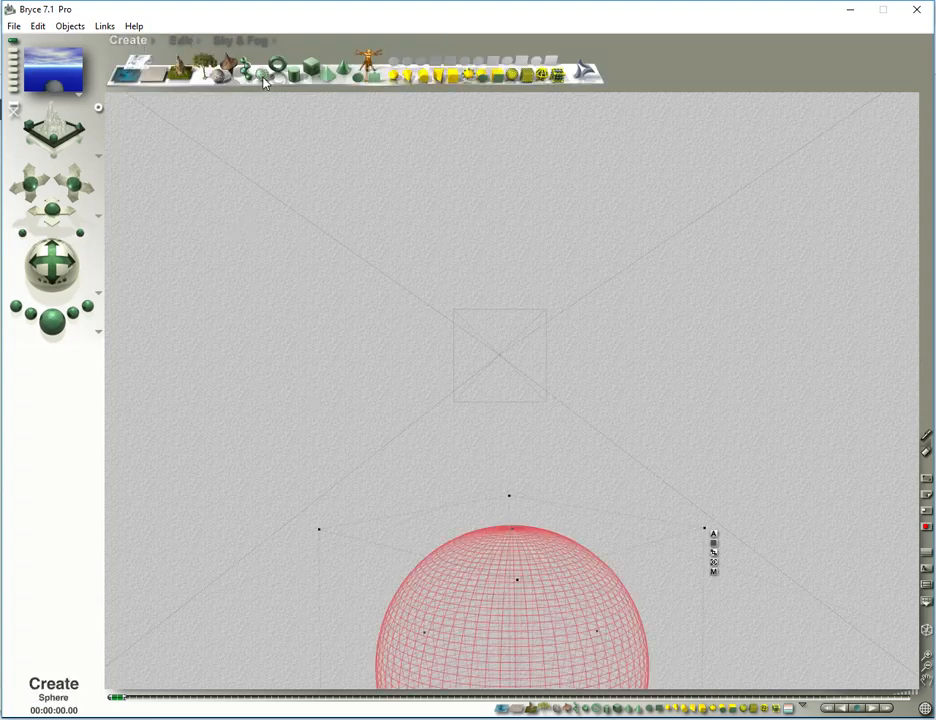
{"action": "left_click", "coordinate": [99, 162]}
{"action": "left_click", "coordinate": [138, 298]}
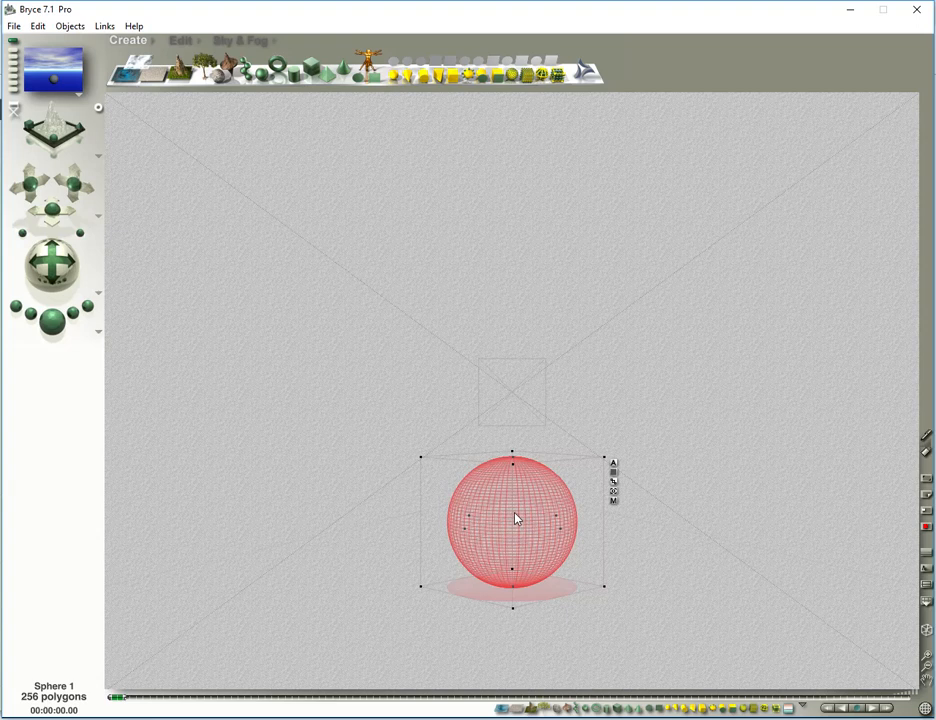
Duplicate the base sphere, place the copy above it as the snowman's middle, and shrink it slightly
{"action": "key", "text": "ctrl+d"}
{"action": "left_click_drag", "start_coordinate": [515, 518], "coordinate": [513, 401]}
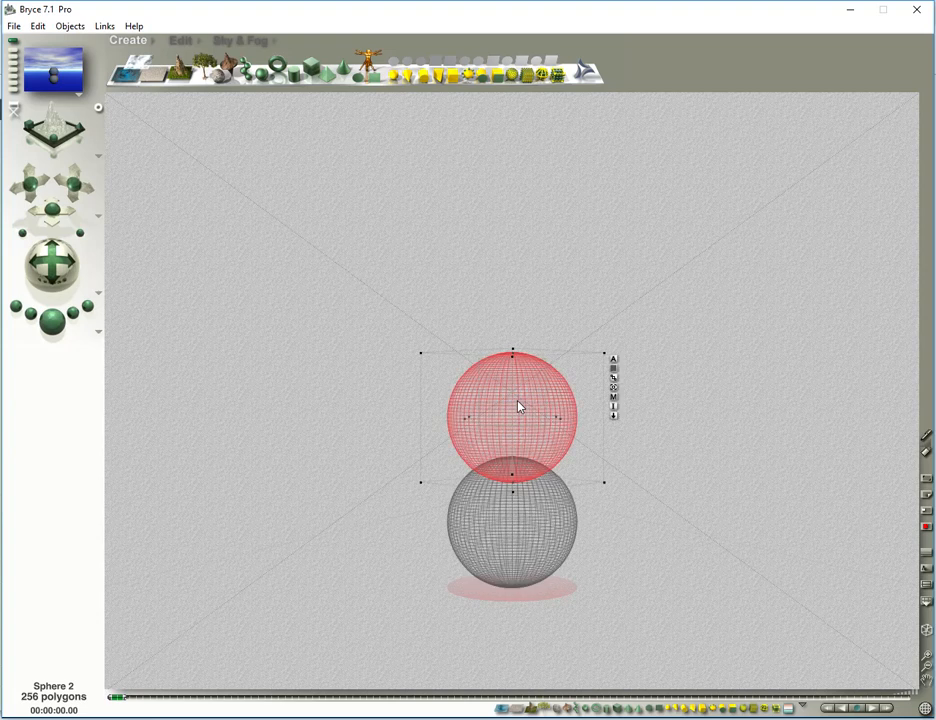
{"action": "left_click", "coordinate": [181, 40]}
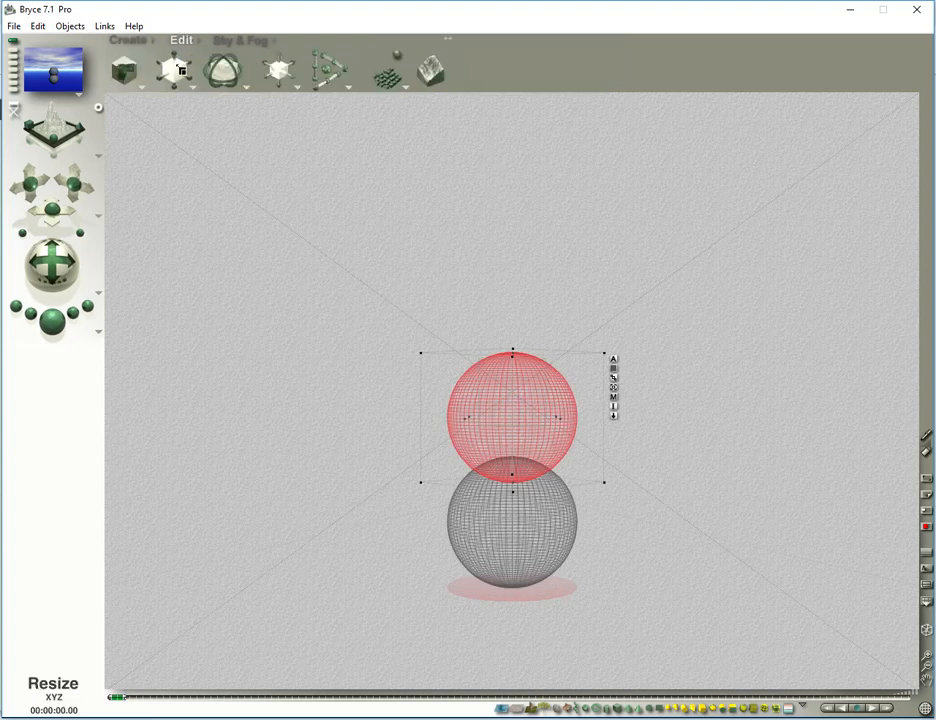
{"action": "left_click_drag", "start_coordinate": [172, 70], "coordinate": [152, 70]}
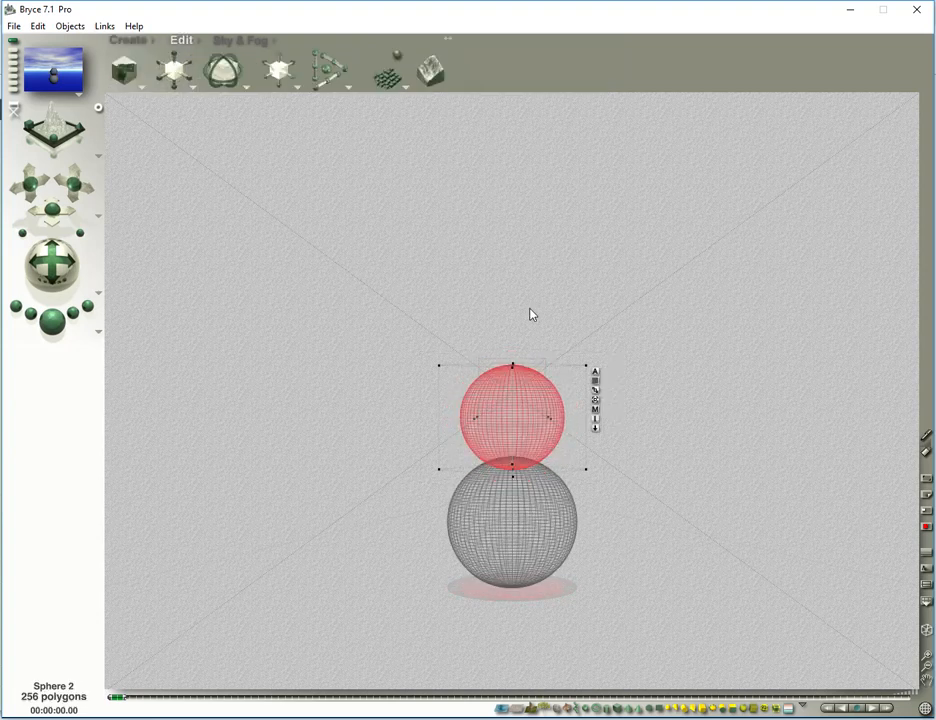
Duplicate the middle sphere, place the copy on top as the head, and scale it down further
{"action": "key", "text": "ctrl+d"}
{"action": "left_click_drag", "start_coordinate": [526, 395], "coordinate": [524, 316]}
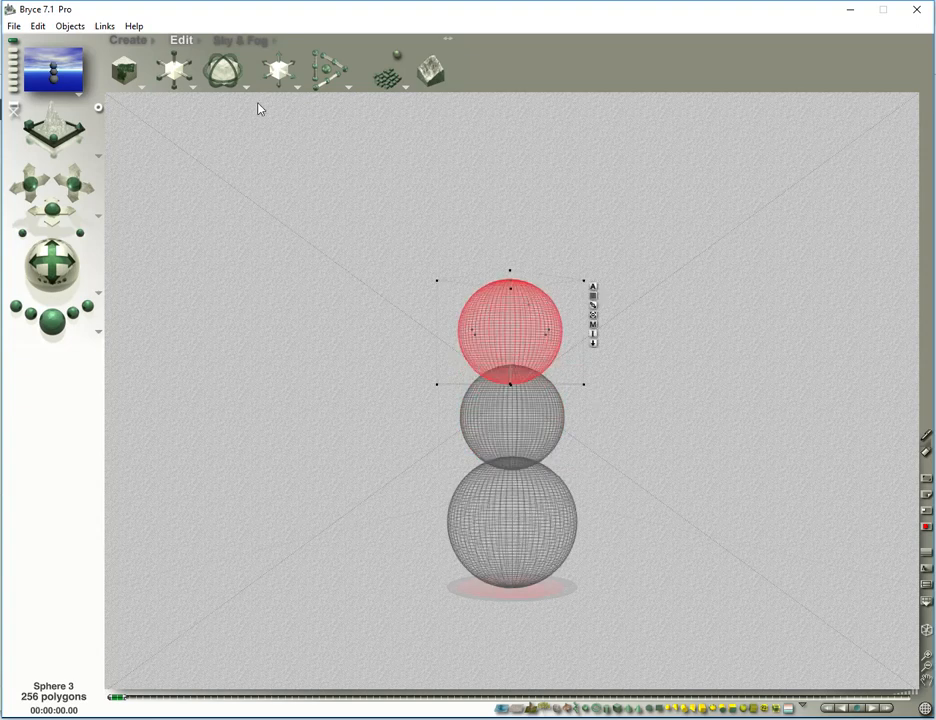
{"action": "left_click_drag", "start_coordinate": [128, 62], "coordinate": [111, 62]}
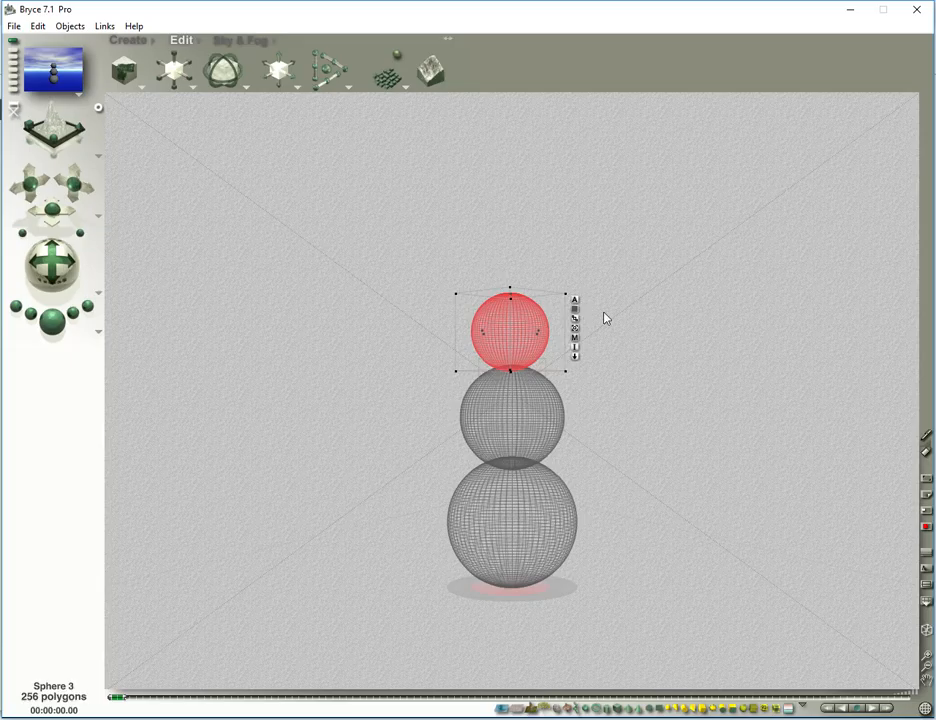
Apply the Tundra material from the Snowy group of the Terrains library to all three spheres, and render the scene to check it
{"action": "left_click", "coordinate": [523, 422], "text": "shift"}
{"action": "left_click", "coordinate": [543, 526], "text": "shift"}
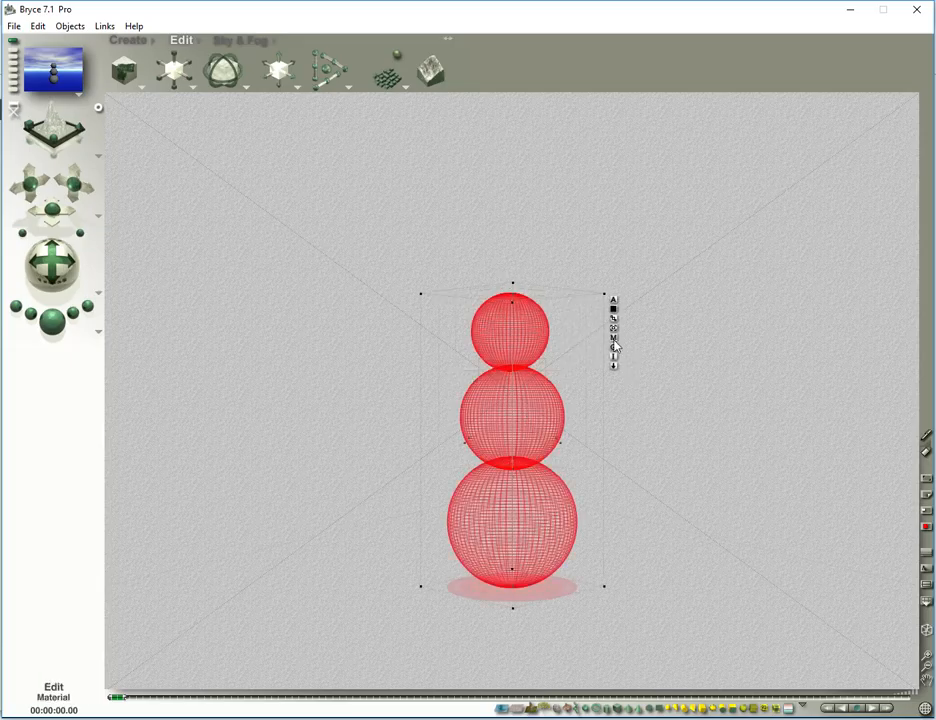
{"action": "left_click", "coordinate": [614, 343]}
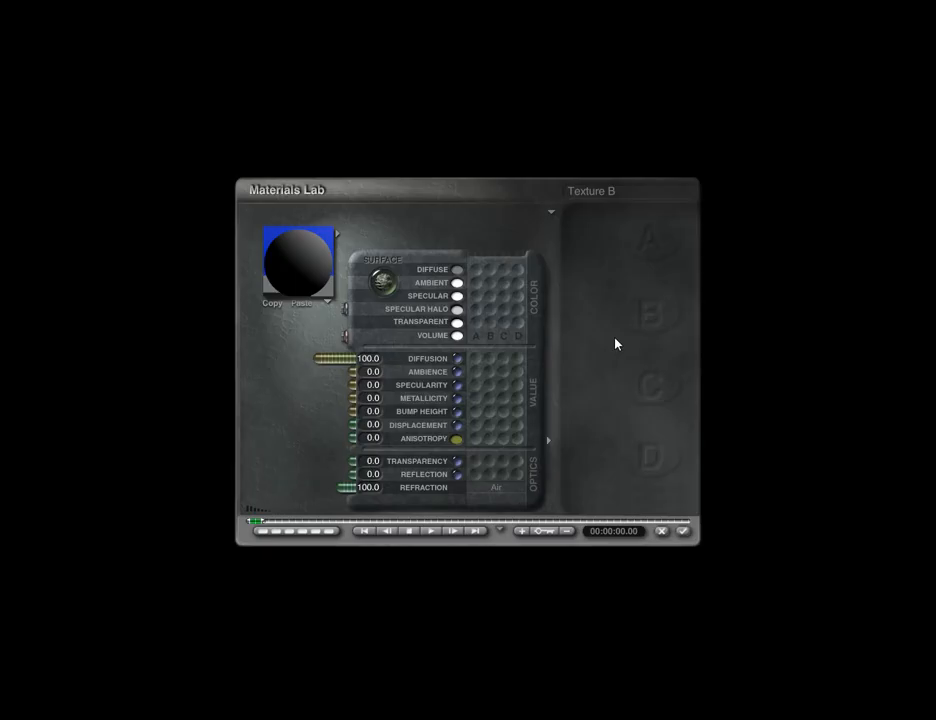
{"action": "left_click", "coordinate": [336, 237]}
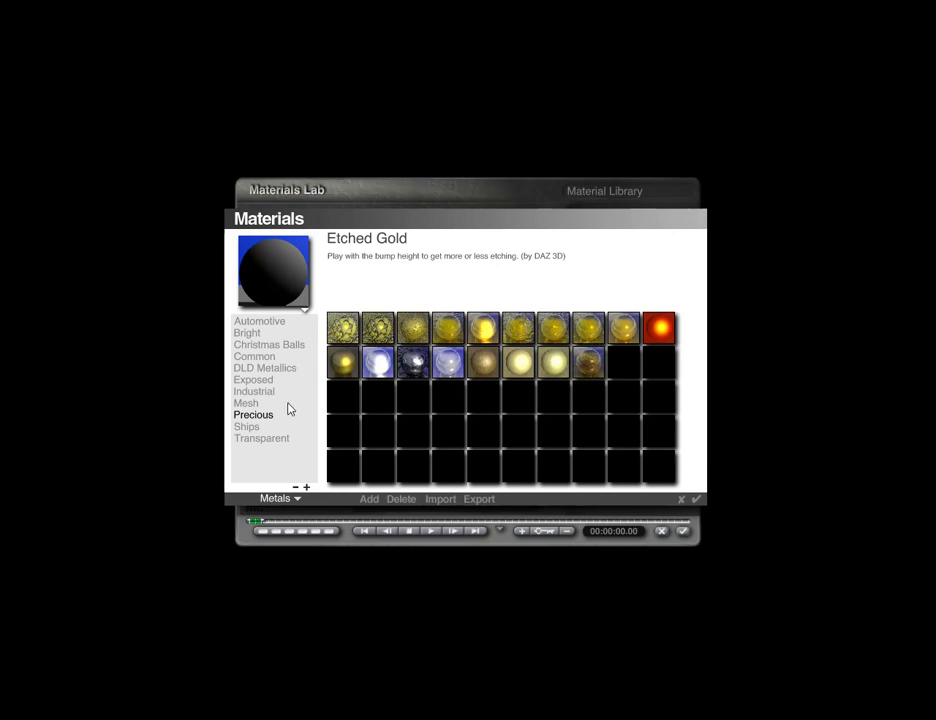
{"action": "left_click", "coordinate": [284, 497]}
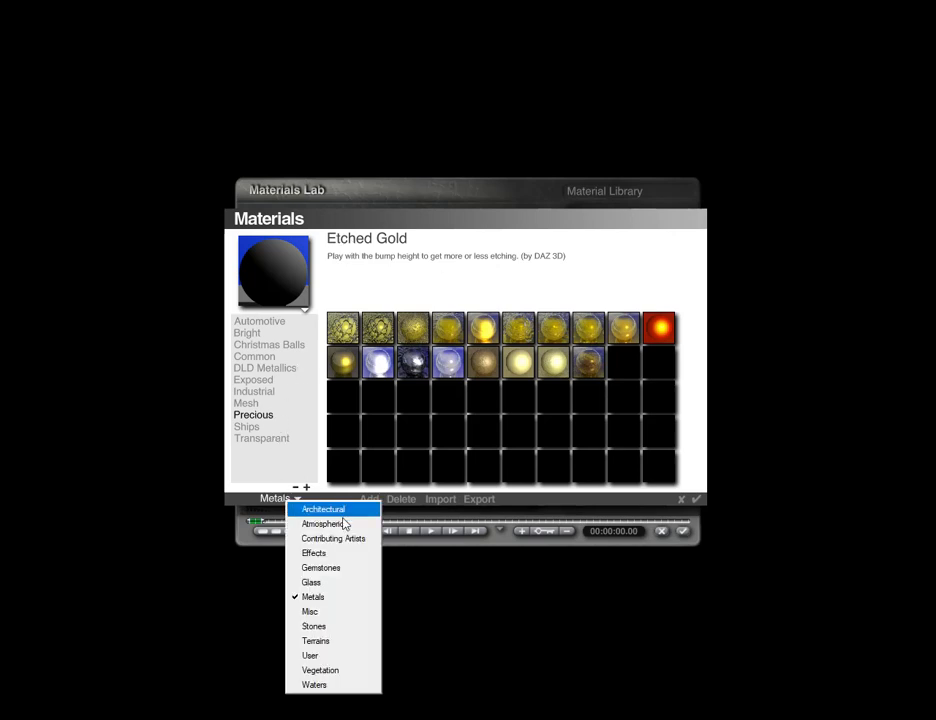
{"action": "left_click", "coordinate": [352, 641]}
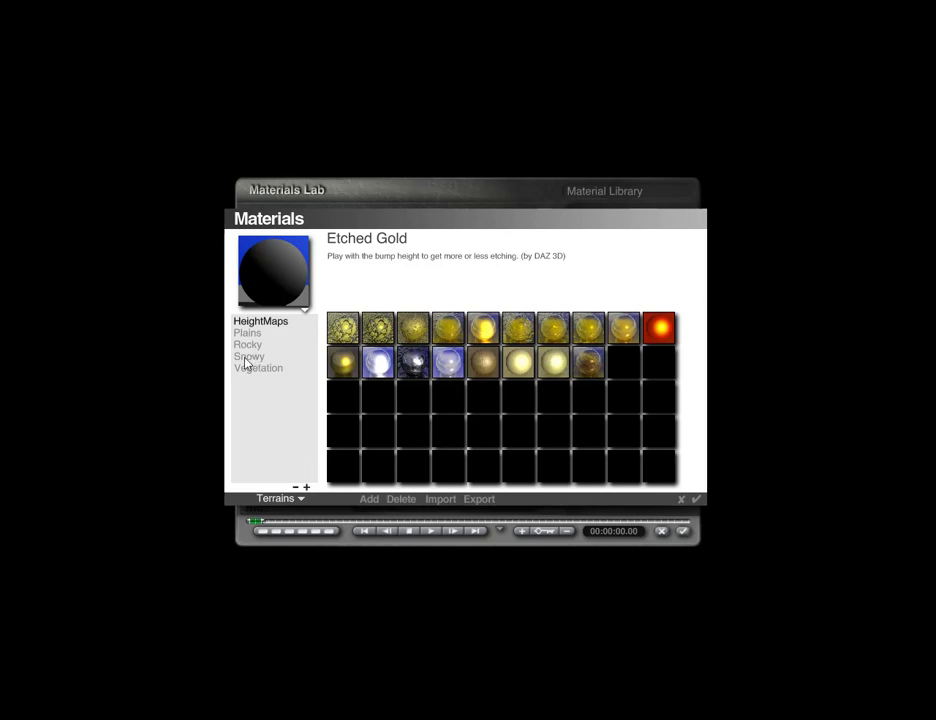
{"action": "left_click", "coordinate": [252, 357]}
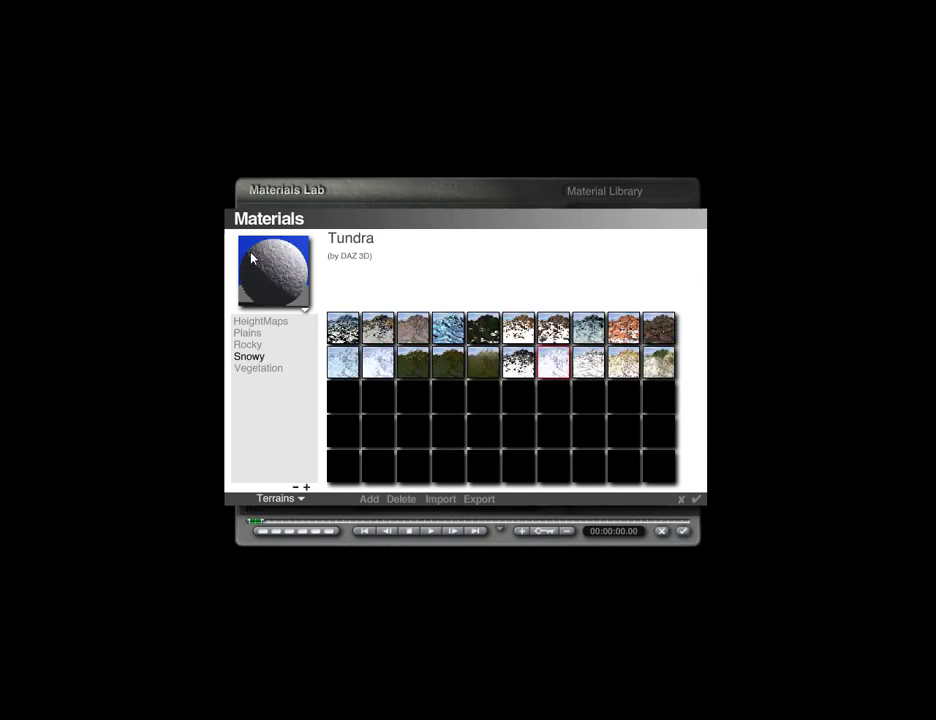
{"action": "left_click", "coordinate": [696, 499]}
{"action": "left_click", "coordinate": [680, 533]}
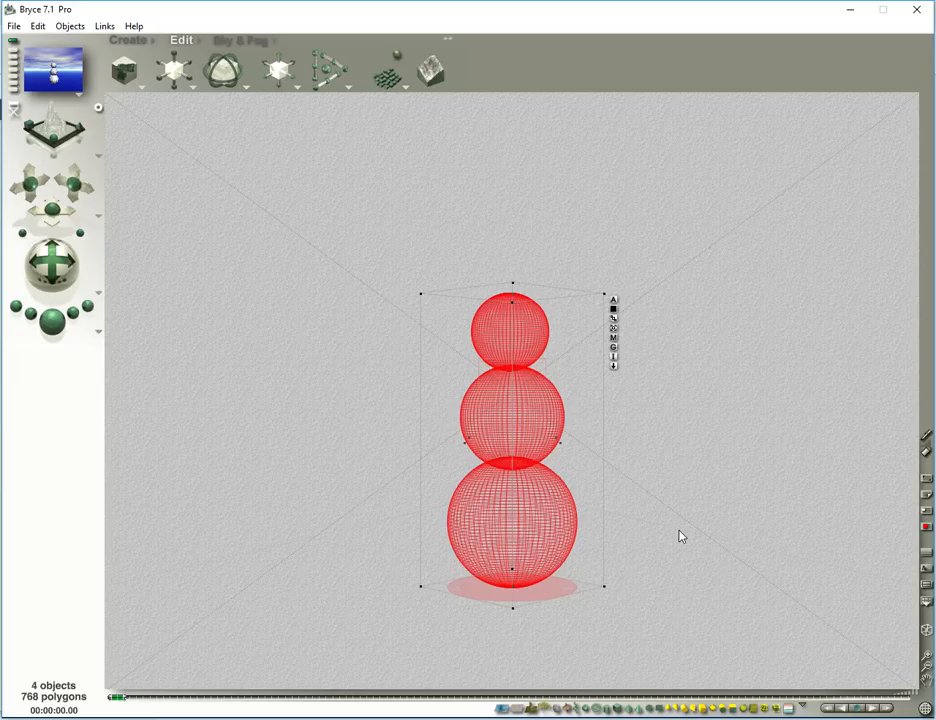
{"action": "left_click", "coordinate": [52, 321]}
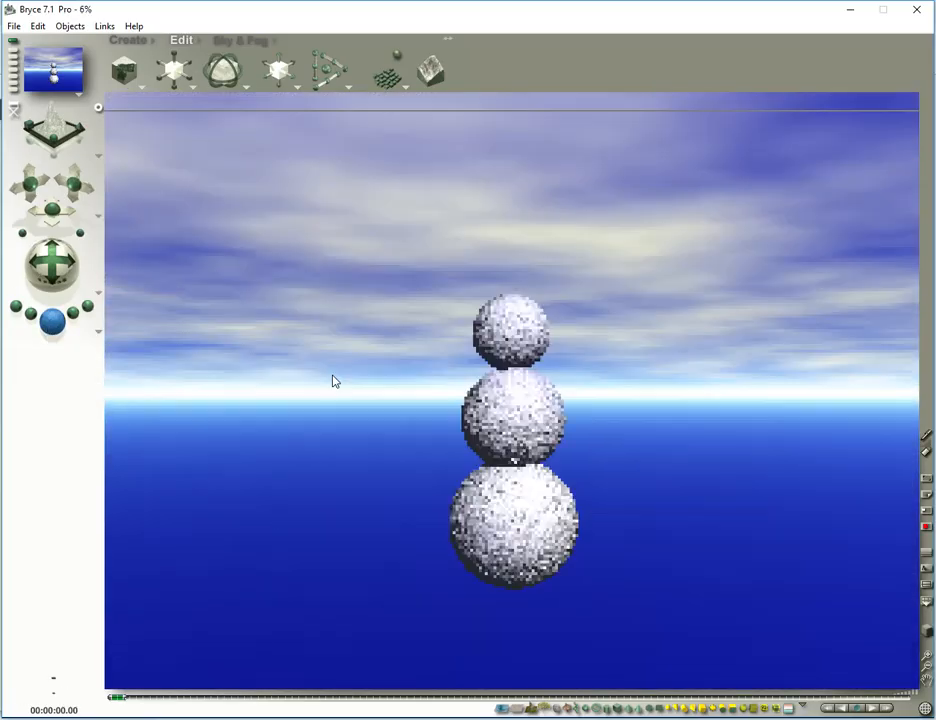
{"action": "left_click", "coordinate": [927, 632]}
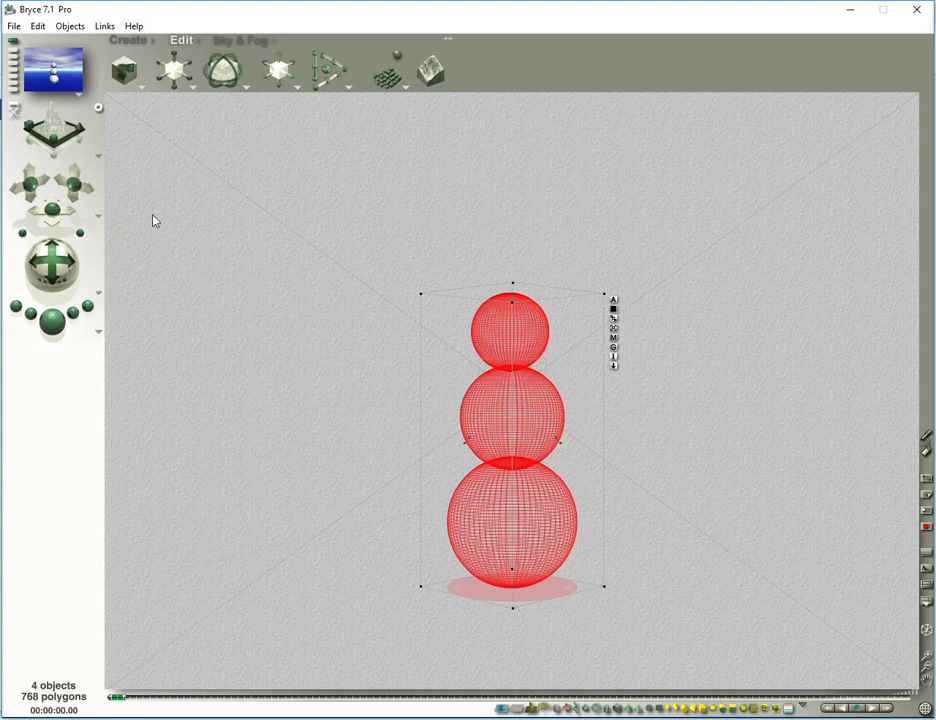
Set the camera trackball to Center to Selection and try orbiting around the three spheres
{"action": "left_click", "coordinate": [98, 297]}
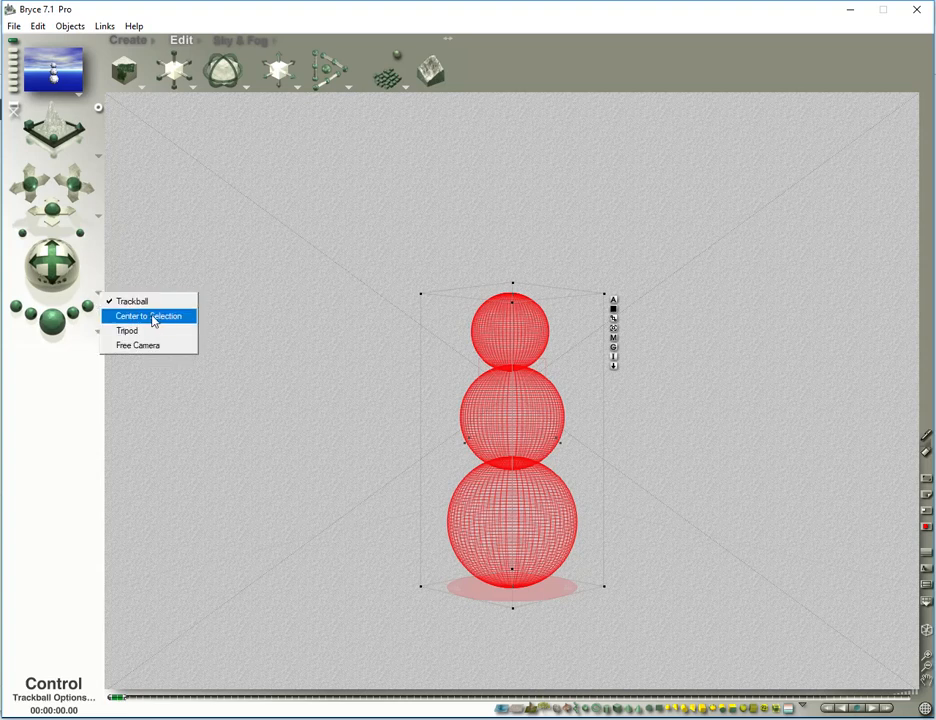
{"action": "left_click", "coordinate": [155, 317]}
{"action": "left_click", "coordinate": [101, 293]}
{"action": "left_click", "coordinate": [138, 320]}
{"action": "left_click_drag", "start_coordinate": [52, 264], "coordinate": [412, 292]}
{"action": "left_click", "coordinate": [639, 363]}
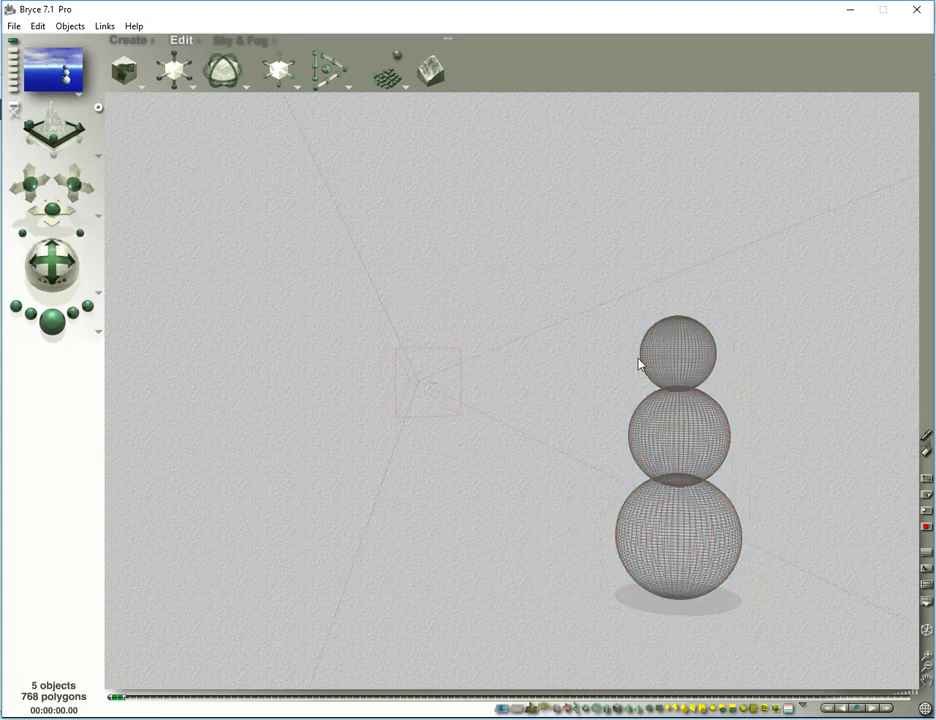
Reselect the three stacked spheres and orbit the camera to look down on them
{"action": "mouse_move", "coordinate": [627, 278]}
{"action": "left_mouse_down"}
{"action": "mouse_move", "coordinate": [750, 711]}
{"action": "mouse_move", "coordinate": [742, 605]}
{"action": "left_mouse_up"}
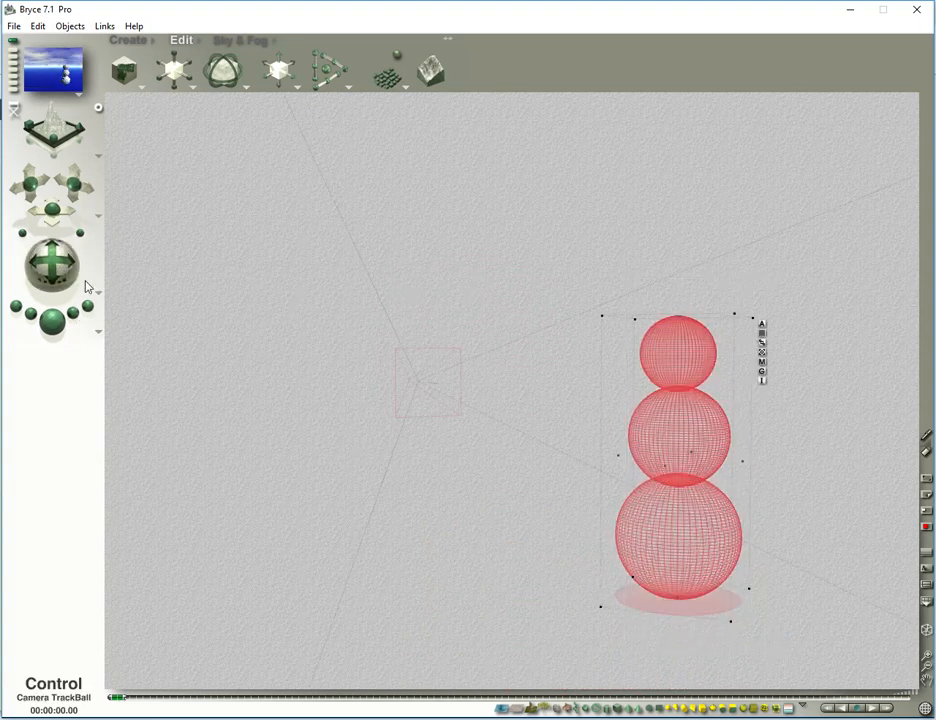
{"action": "left_click", "coordinate": [99, 293]}
{"action": "left_click", "coordinate": [62, 266]}
{"action": "mouse_move", "coordinate": [55, 272]}
{"action": "left_mouse_down"}
{"action": "mouse_move", "coordinate": [140, 430]}
{"action": "mouse_move", "coordinate": [53, 250]}
{"action": "mouse_move", "coordinate": [53, 264]}
{"action": "left_mouse_up"}
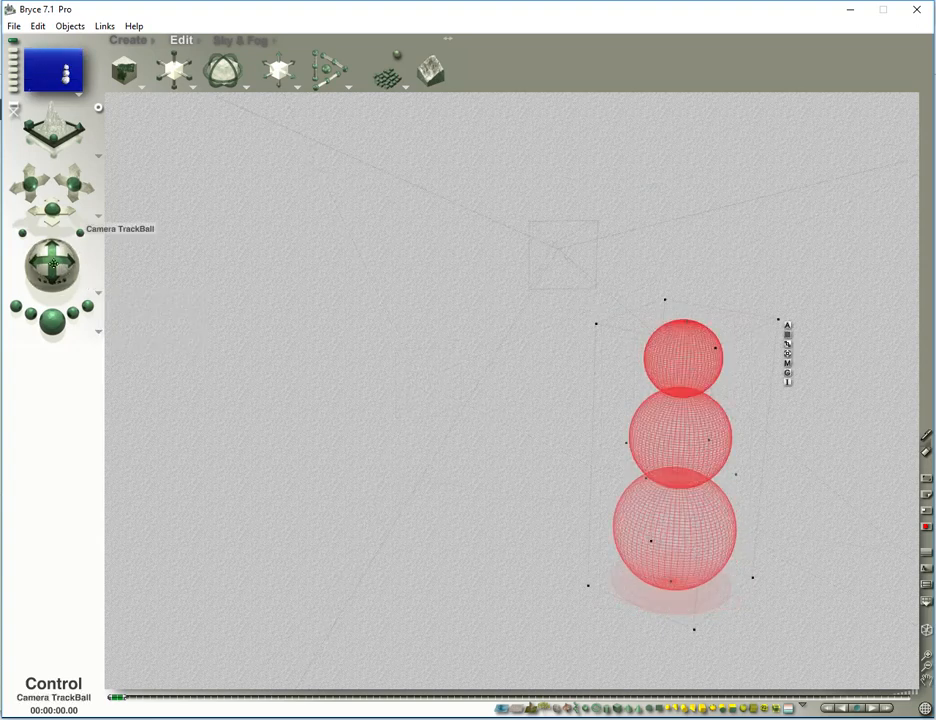
Look at the snowman from the top and other preset views, and restore the original straight-on view
{"action": "key", "text": "ctrl+z"}
{"action": "key", "text": "3"}
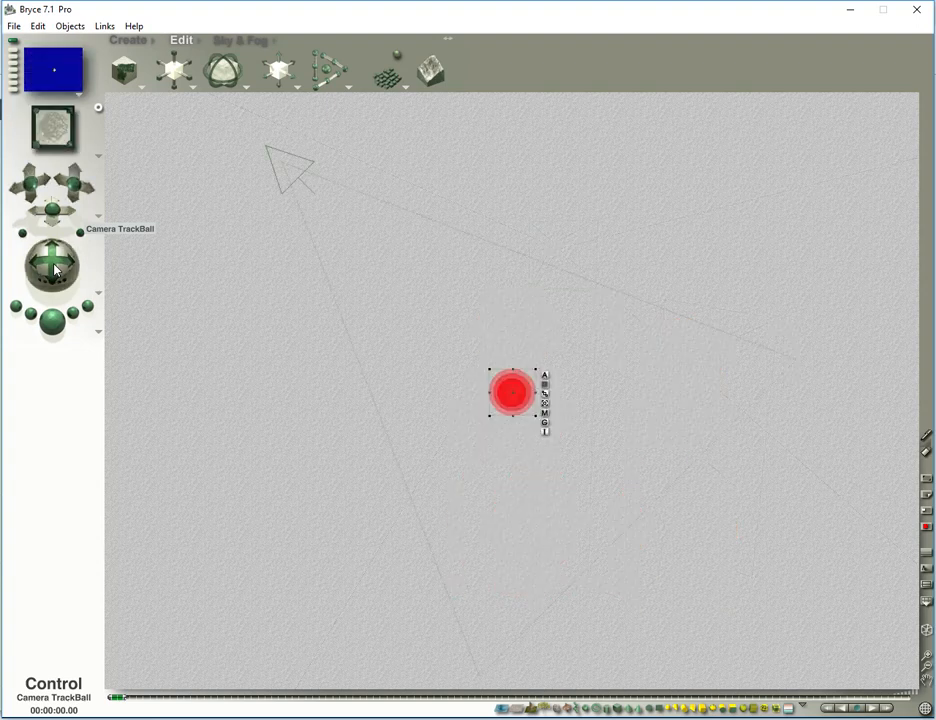
{"action": "key", "text": "4"}
{"action": "key", "text": "1"}
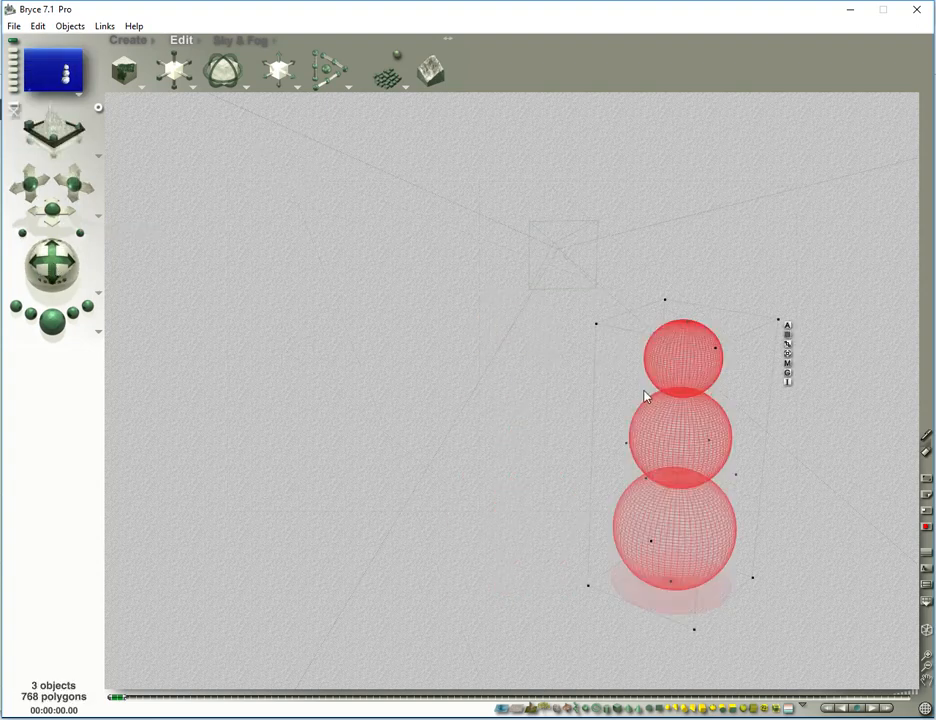
{"action": "left_click", "coordinate": [98, 218]}
{"action": "left_click", "coordinate": [97, 161]}
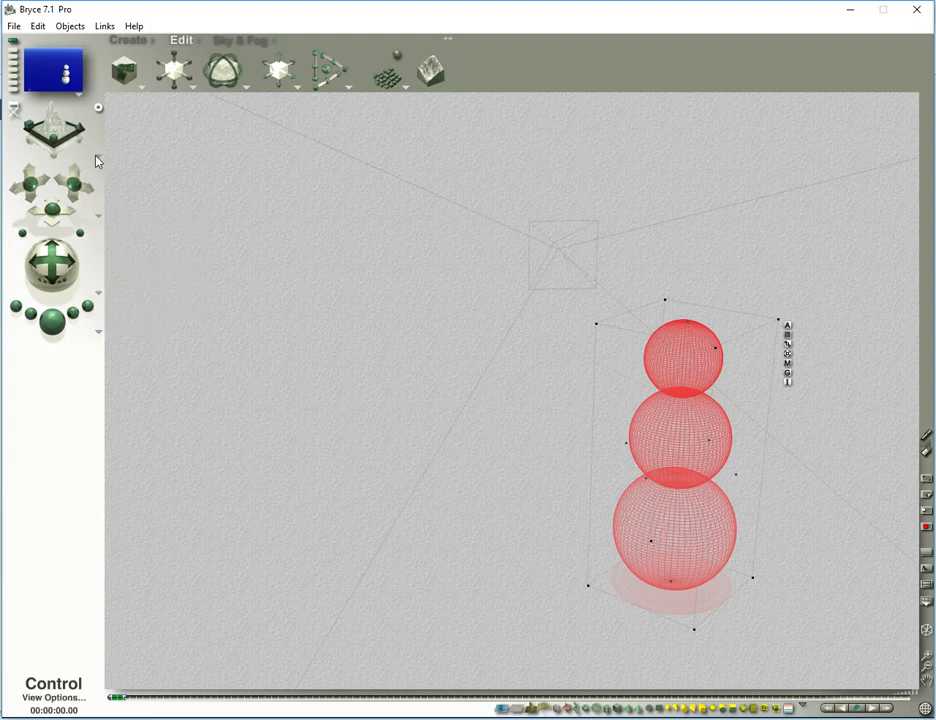
{"action": "left_click", "coordinate": [97, 161]}
{"action": "left_click", "coordinate": [138, 221]}
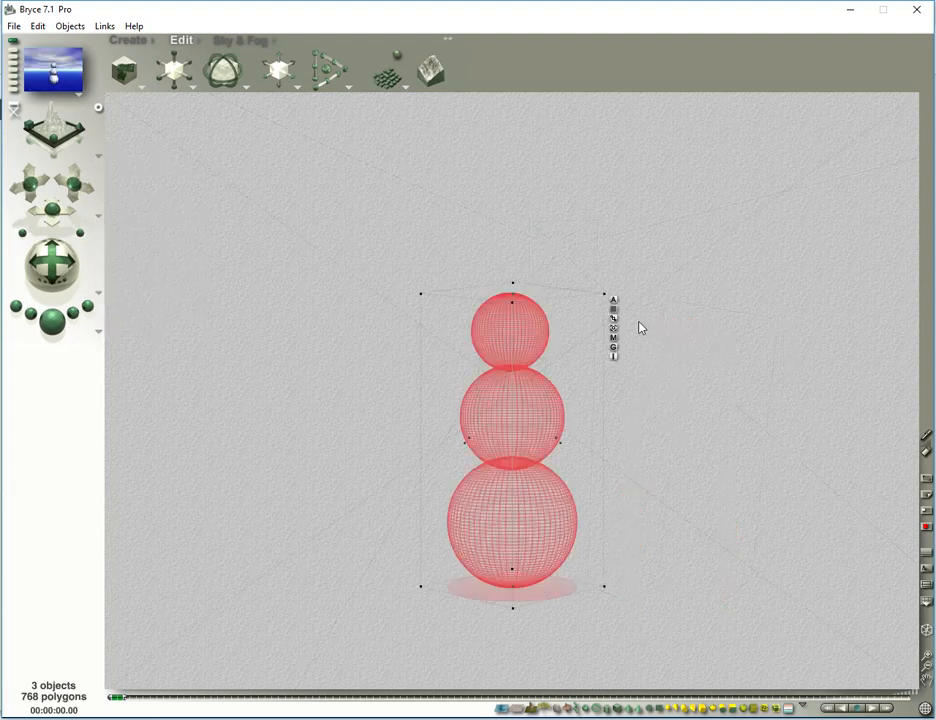
Create a stone at the snowman's base, add a tree, and delete the tree
{"action": "left_click", "coordinate": [133, 42]}
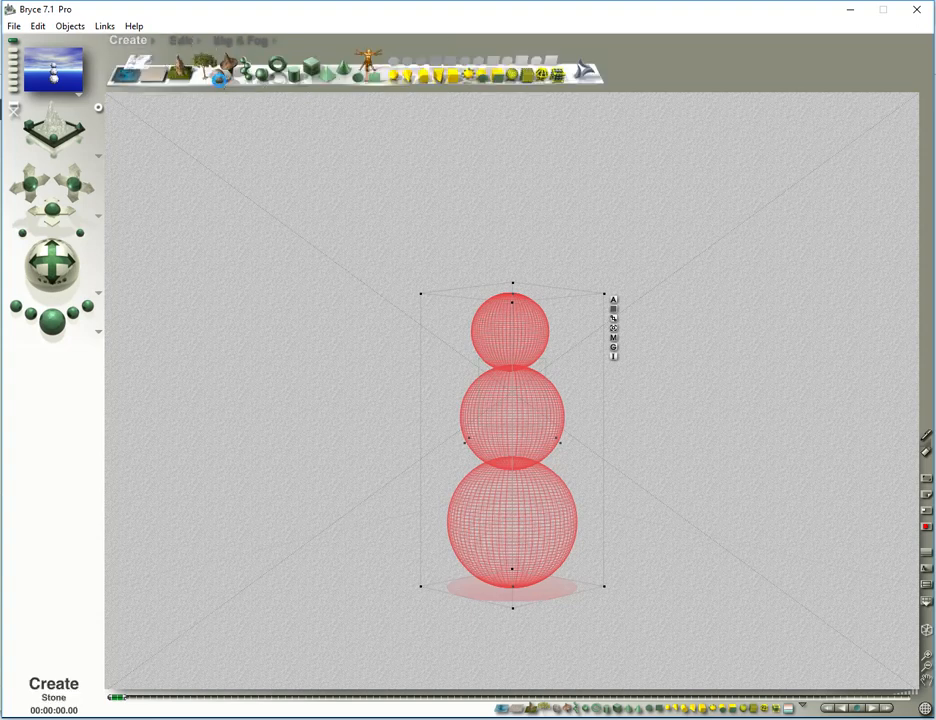
{"action": "left_click", "coordinate": [205, 68]}
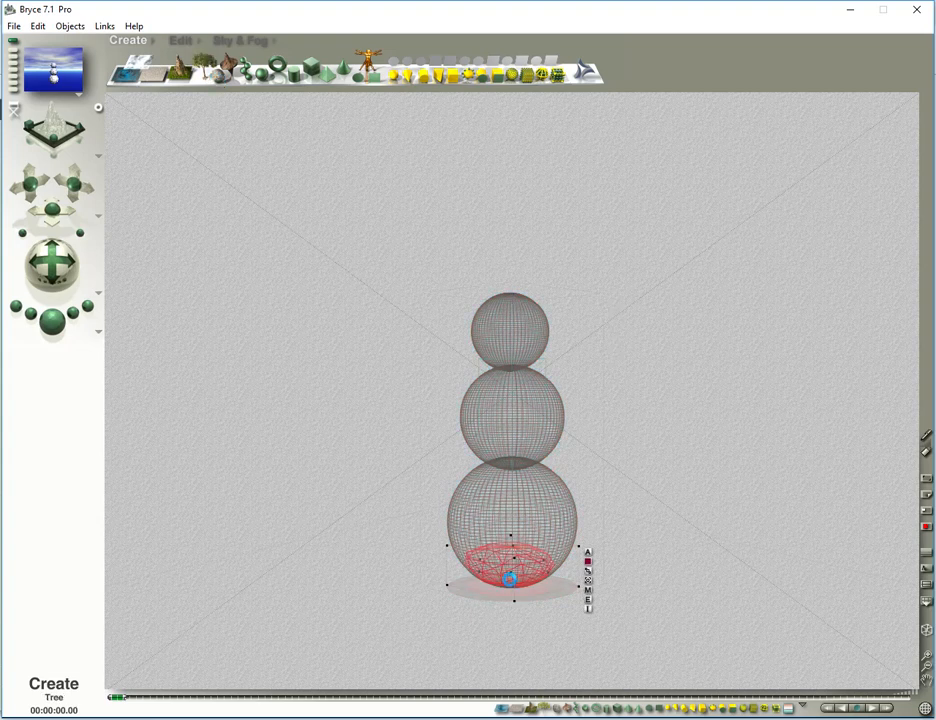
{"action": "key", "text": "Delete"}
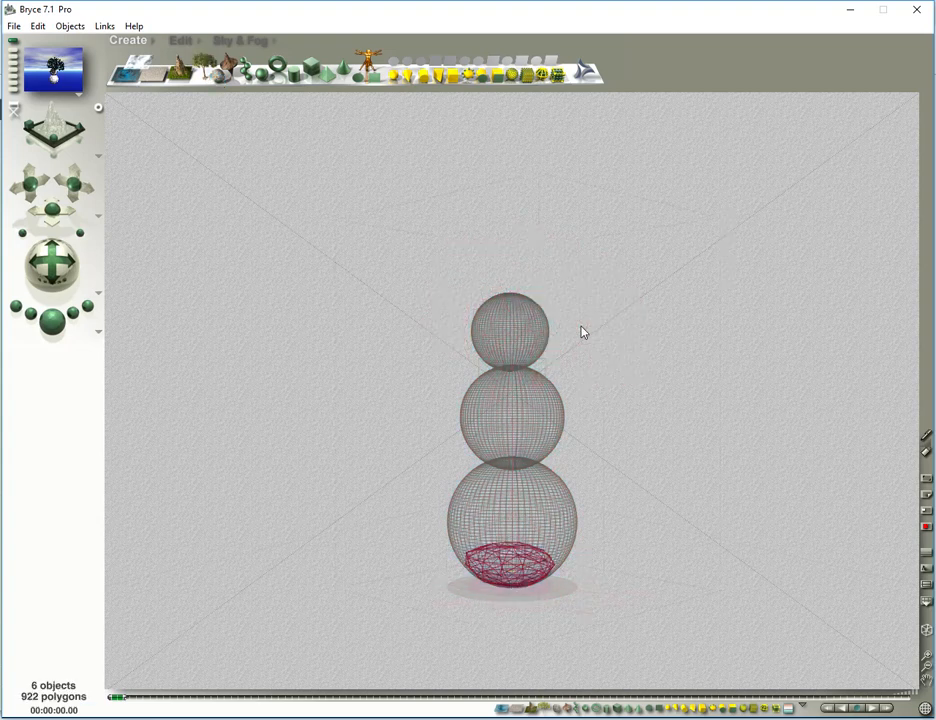
Select the stone inside the bottom sphere and move it up onto the snowman's head
{"action": "left_click", "coordinate": [505, 568]}
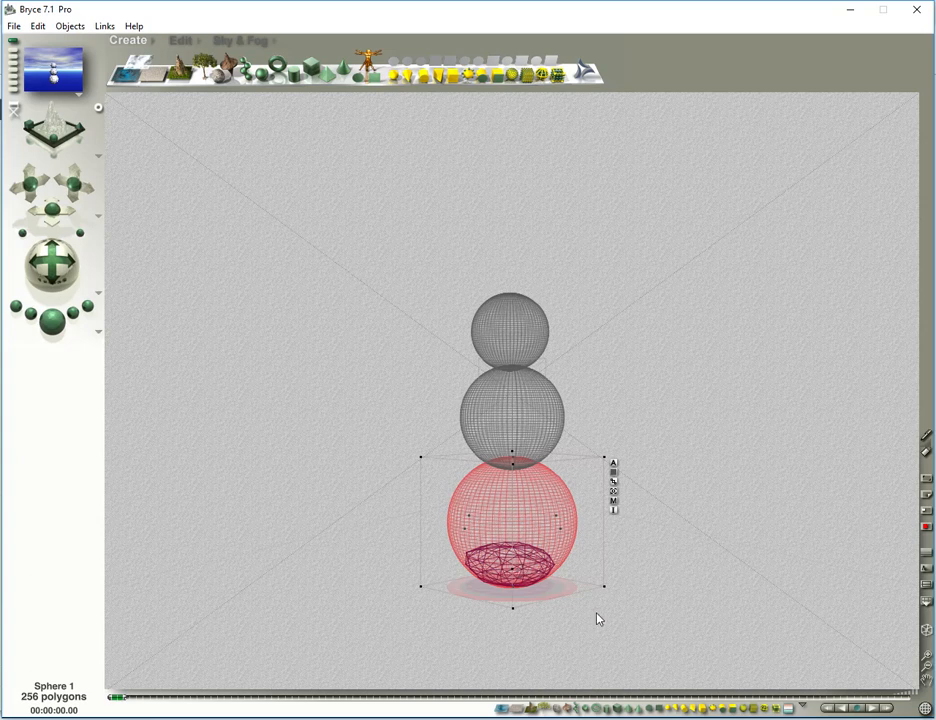
{"action": "left_click", "coordinate": [558, 713]}
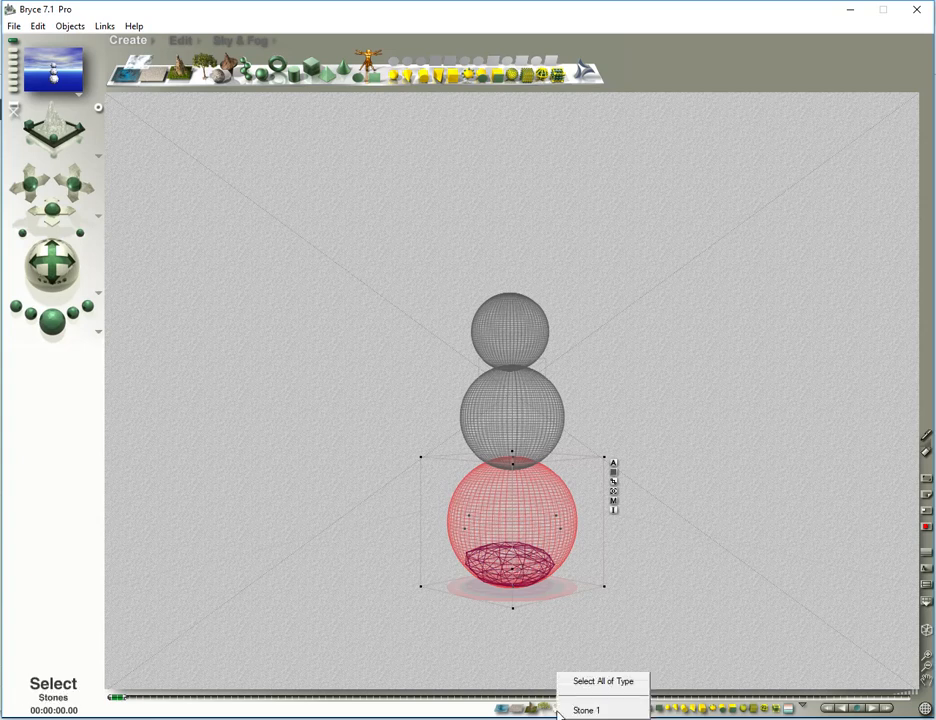
{"action": "left_click", "coordinate": [569, 712]}
{"action": "left_click_drag", "start_coordinate": [527, 570], "coordinate": [508, 316]}
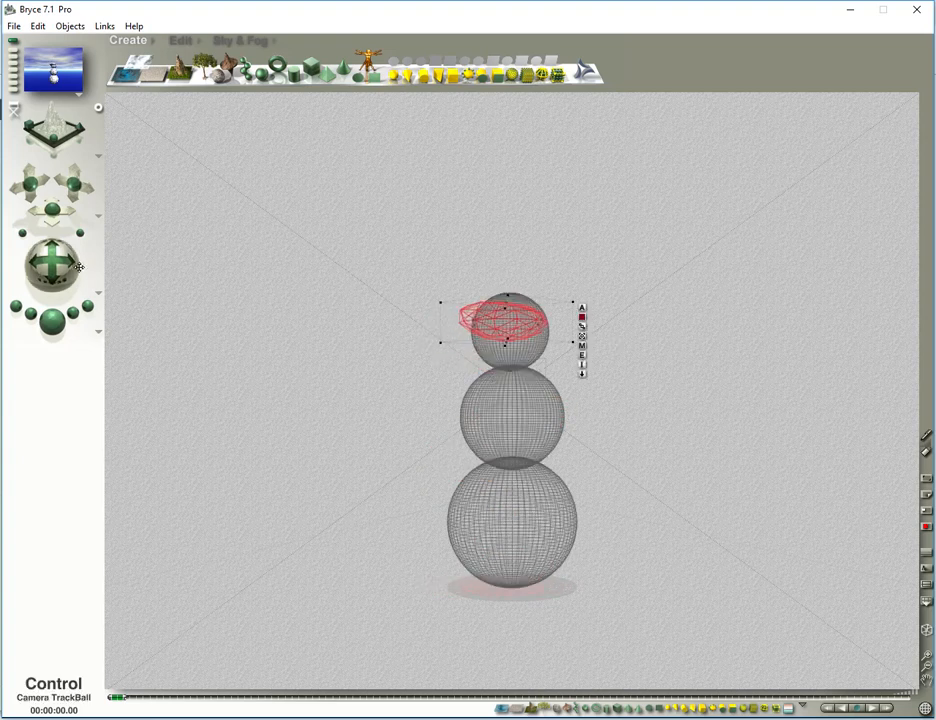
In the top view, move the stone out beyond the front of the head and shrink it uniformly to eye size
{"action": "key", "text": "2"}
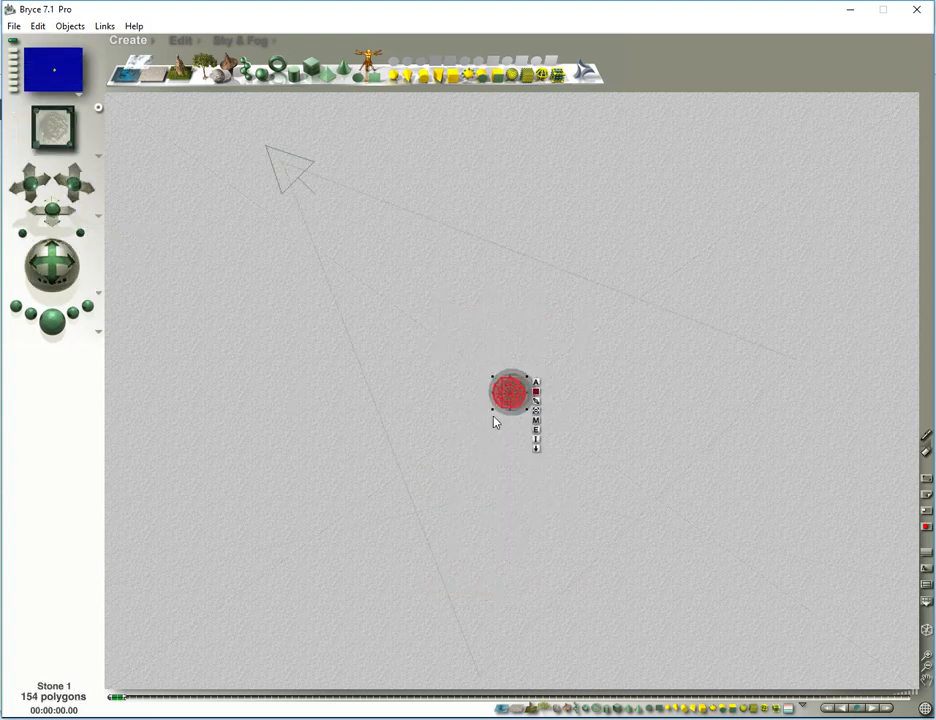
{"action": "key", "text": "ctrl+plus"}
{"action": "key", "text": "ctrl+plus"}
{"action": "key", "text": "ctrl+plus"}
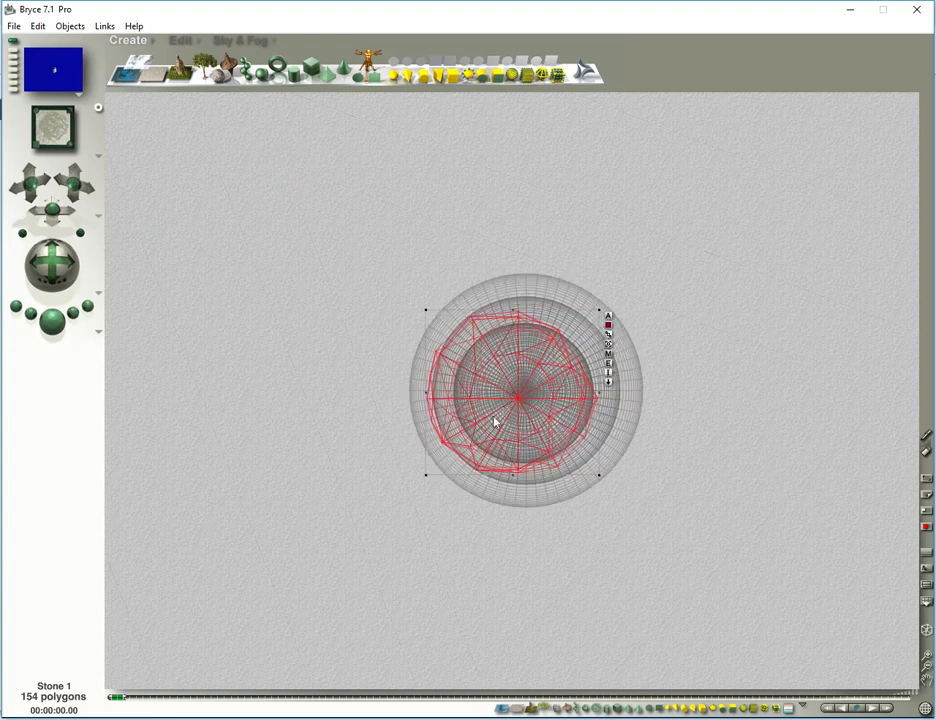
{"action": "left_click_drag", "start_coordinate": [533, 367], "coordinate": [578, 508]}
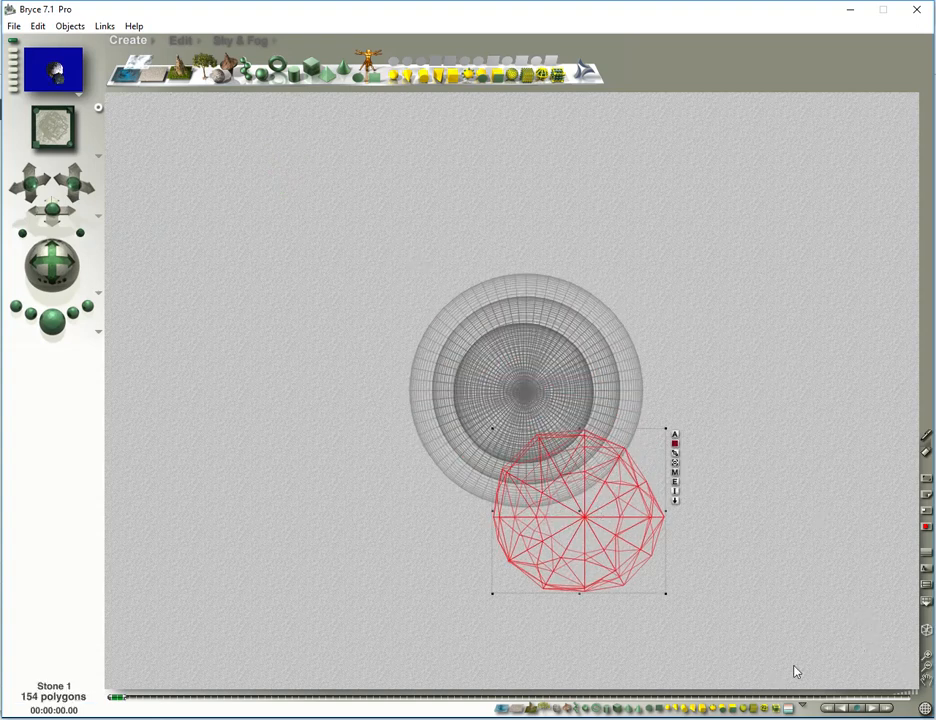
{"action": "left_click", "coordinate": [179, 40]}
{"action": "left_click_drag", "start_coordinate": [157, 68], "coordinate": [118, 68]}
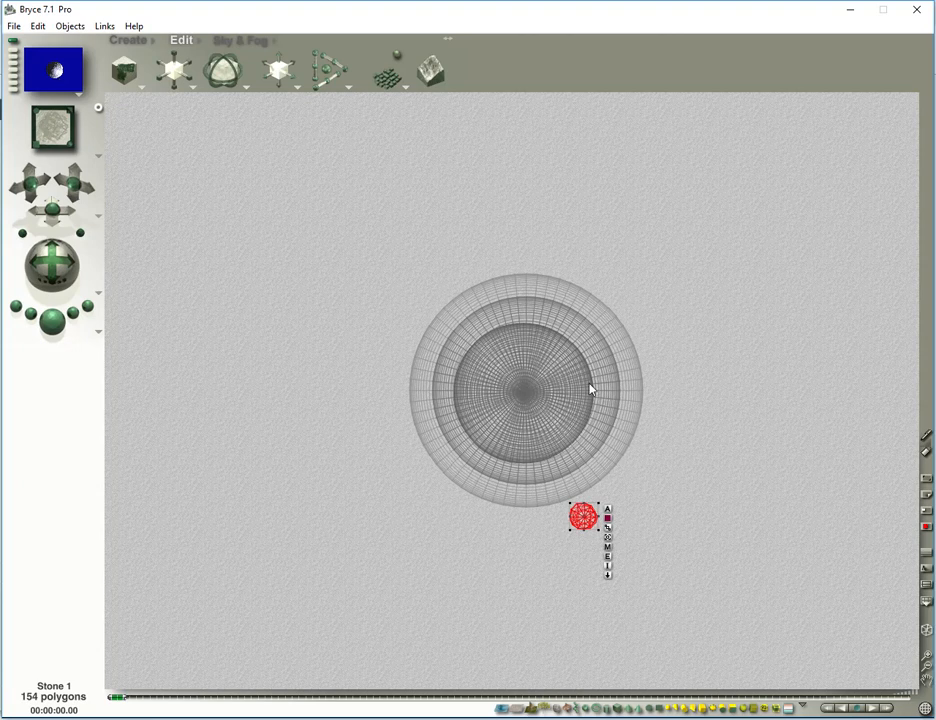
Set the small stone against the front surface of the head as an eye, checking its placement from the top and side
{"action": "left_click_drag", "start_coordinate": [584, 522], "coordinate": [548, 456]}
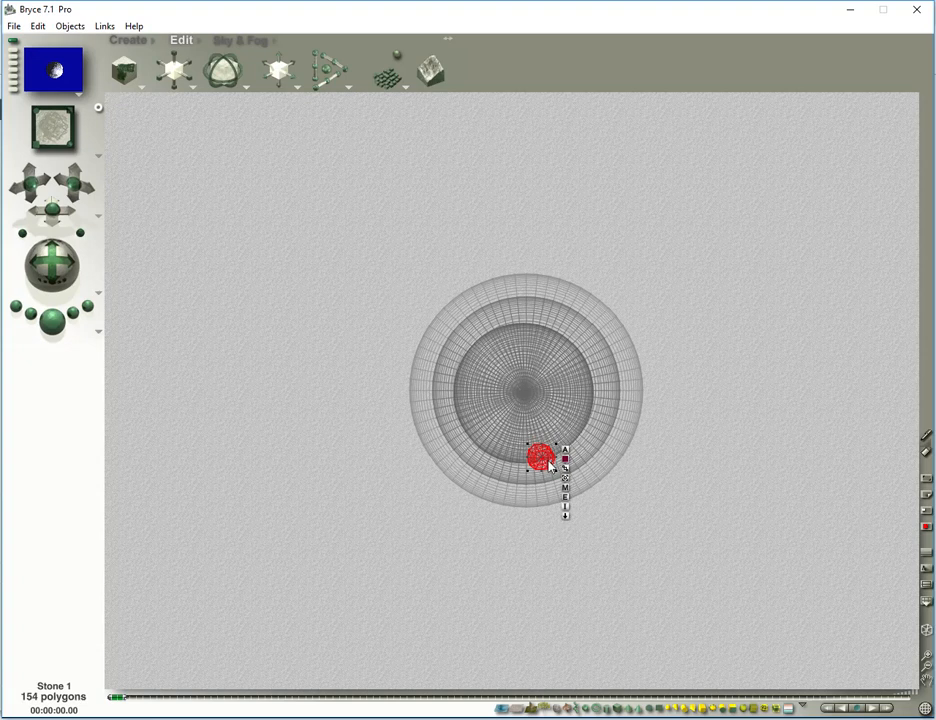
{"action": "left_click_drag", "start_coordinate": [548, 466], "coordinate": [551, 468]}
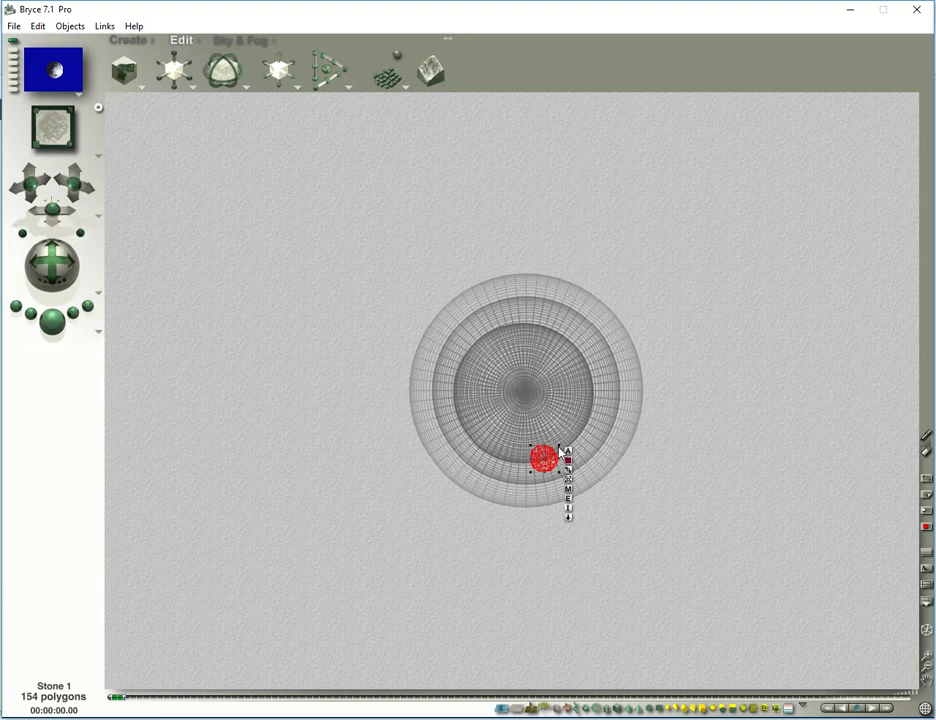
{"action": "key", "text": "3"}
{"action": "key", "text": "plus"}
{"action": "key", "text": "plus"}
{"action": "key", "text": "plus"}
{"action": "key", "text": "plus"}
{"action": "key", "text": "plus"}
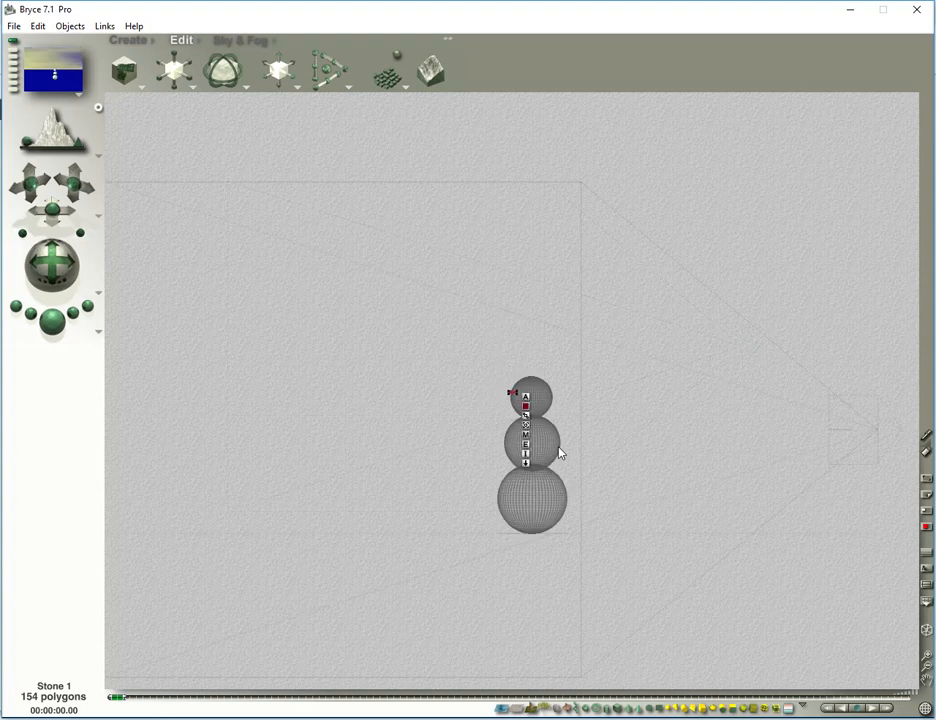
{"action": "left_click_drag", "start_coordinate": [513, 386], "coordinate": [554, 341]}
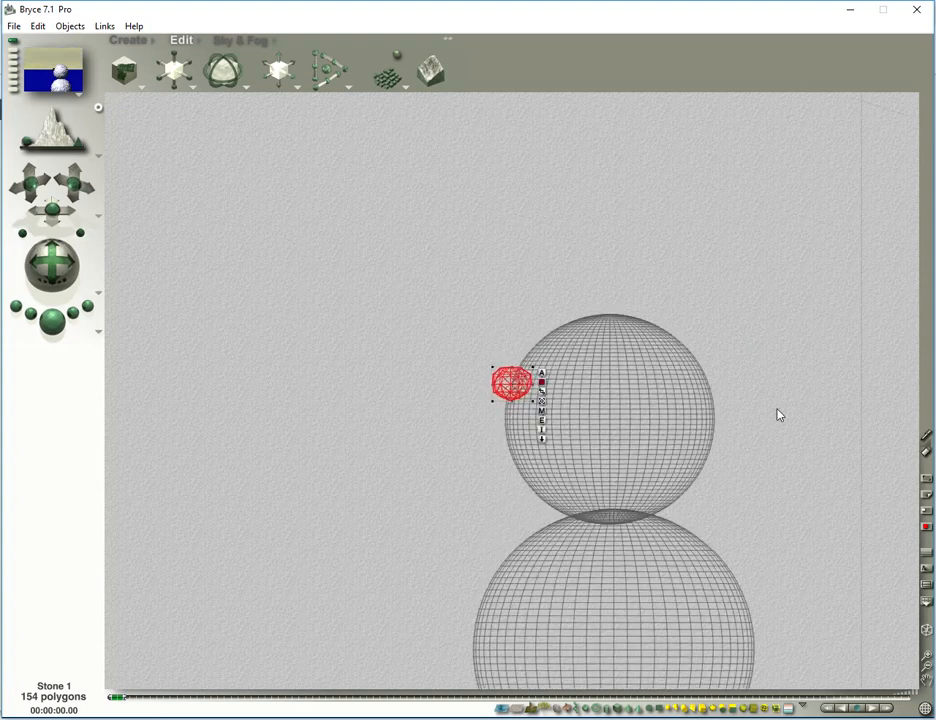
Duplicate the stone eye, place the copy level with it across the head as the second eye, and render the scene
{"action": "key", "text": "4"}
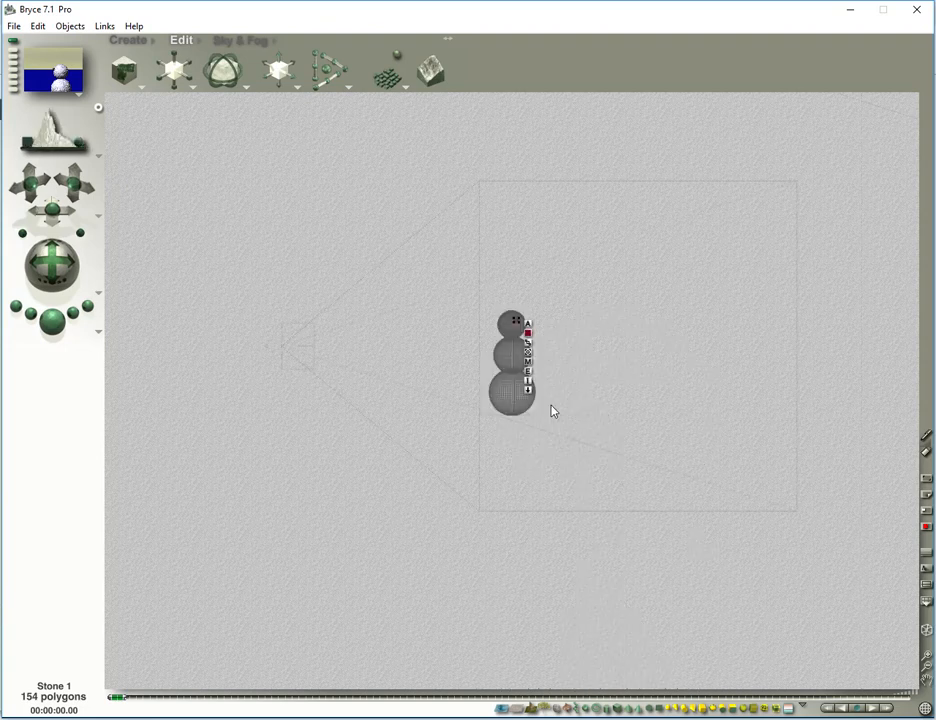
{"action": "key", "text": "plus"}
{"action": "key", "text": "plus"}
{"action": "key", "text": "plus"}
{"action": "key", "text": "plus"}
{"action": "key", "text": "plus"}
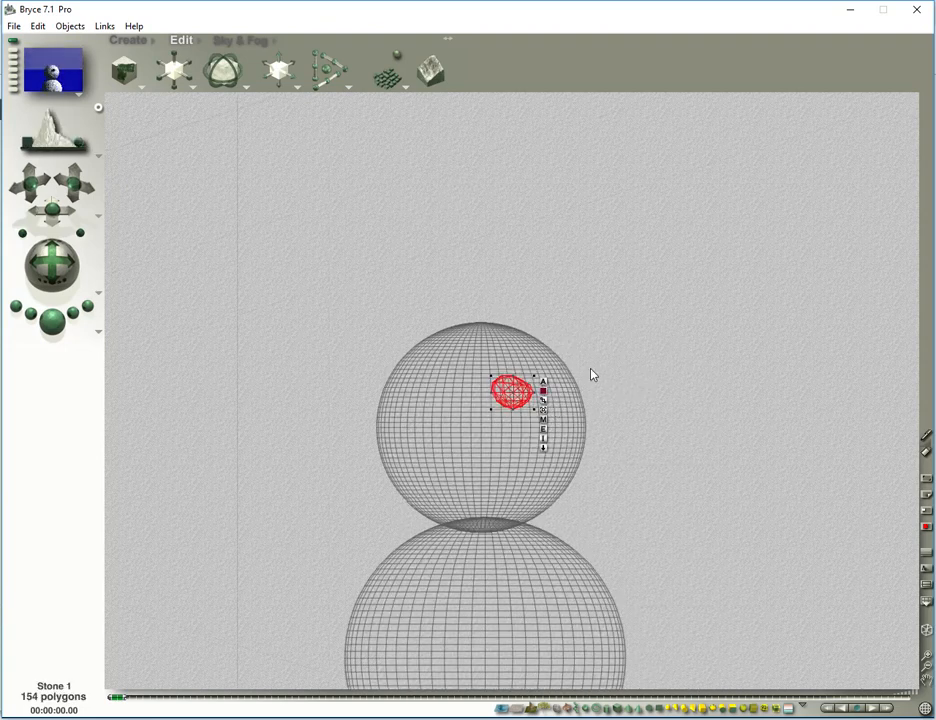
{"action": "key", "text": "1"}
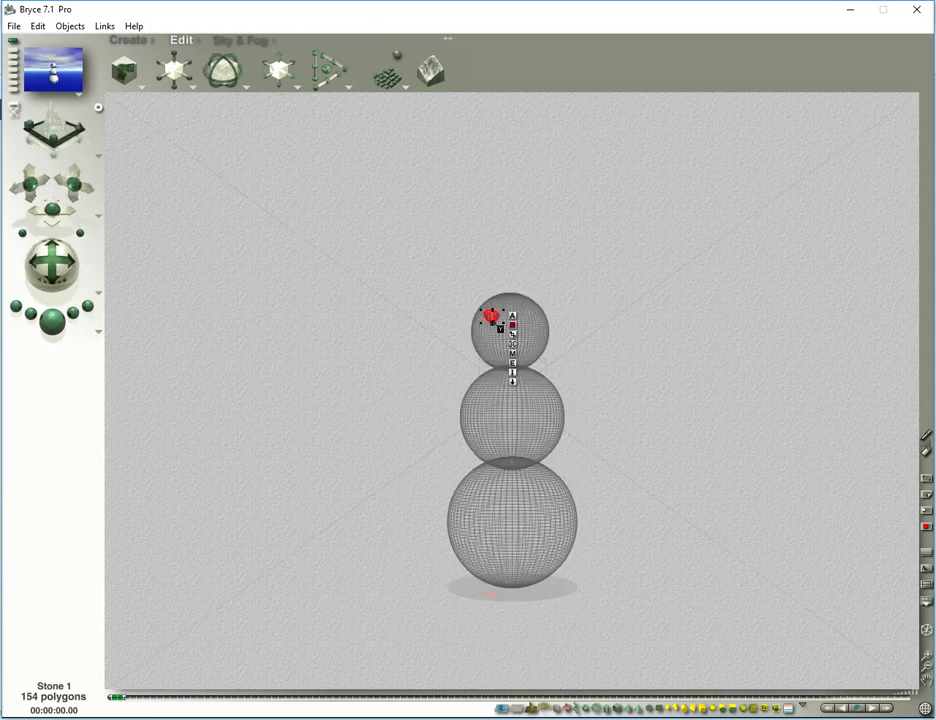
{"action": "left_click_drag", "start_coordinate": [493, 318], "coordinate": [526, 322]}
{"action": "key", "text": "ctrl+d"}
{"action": "left_click", "coordinate": [663, 352]}
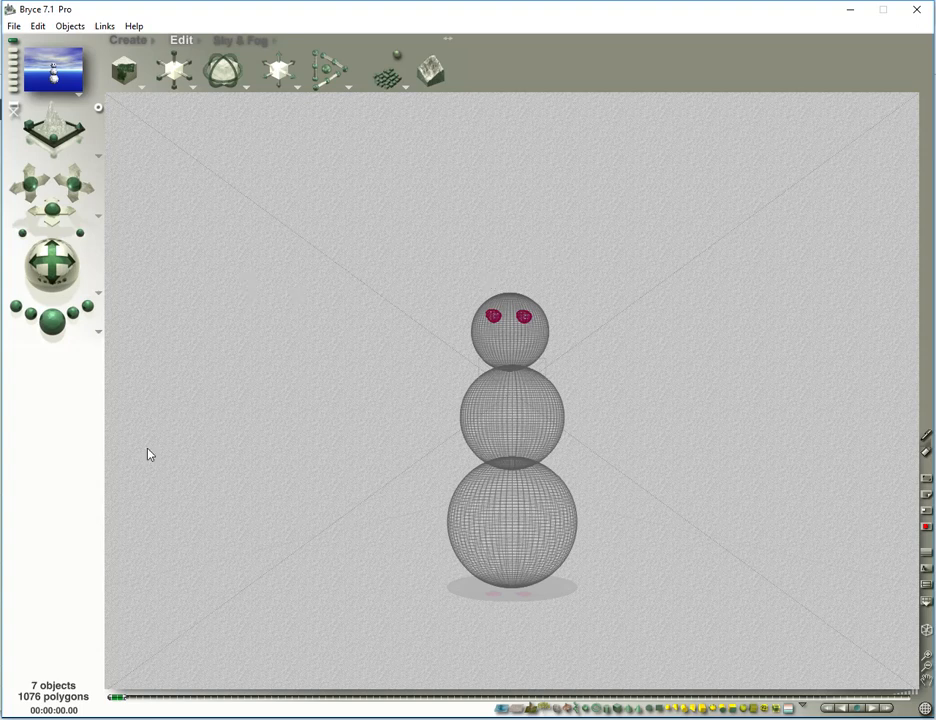
{"action": "left_click", "coordinate": [50, 328]}
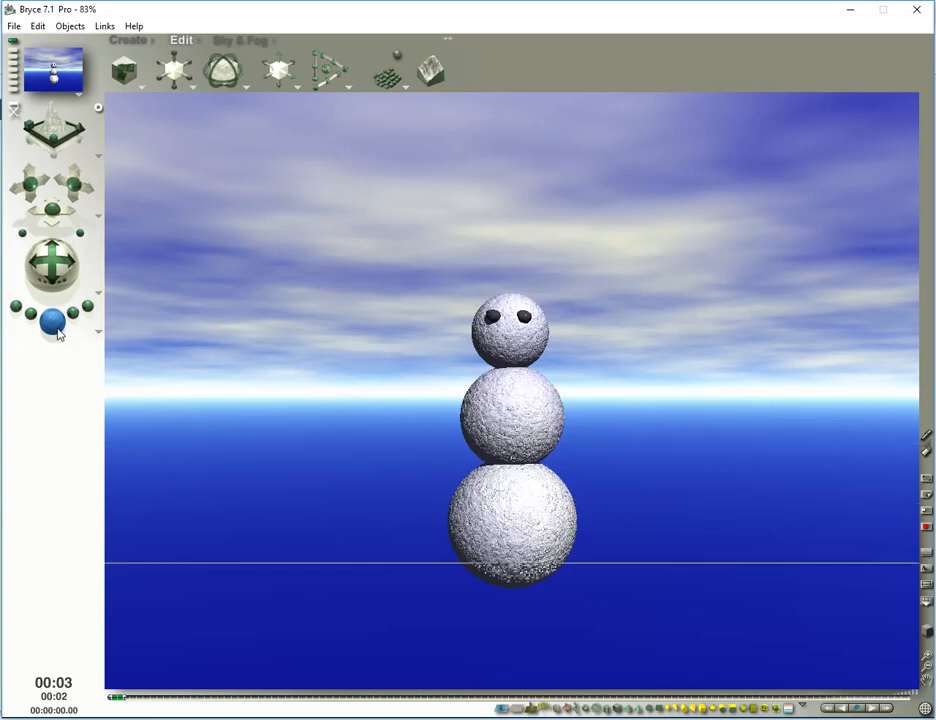
Create a symmetrical lattice at the snowman's base and open its terrain editor
{"action": "left_click", "coordinate": [130, 40]}
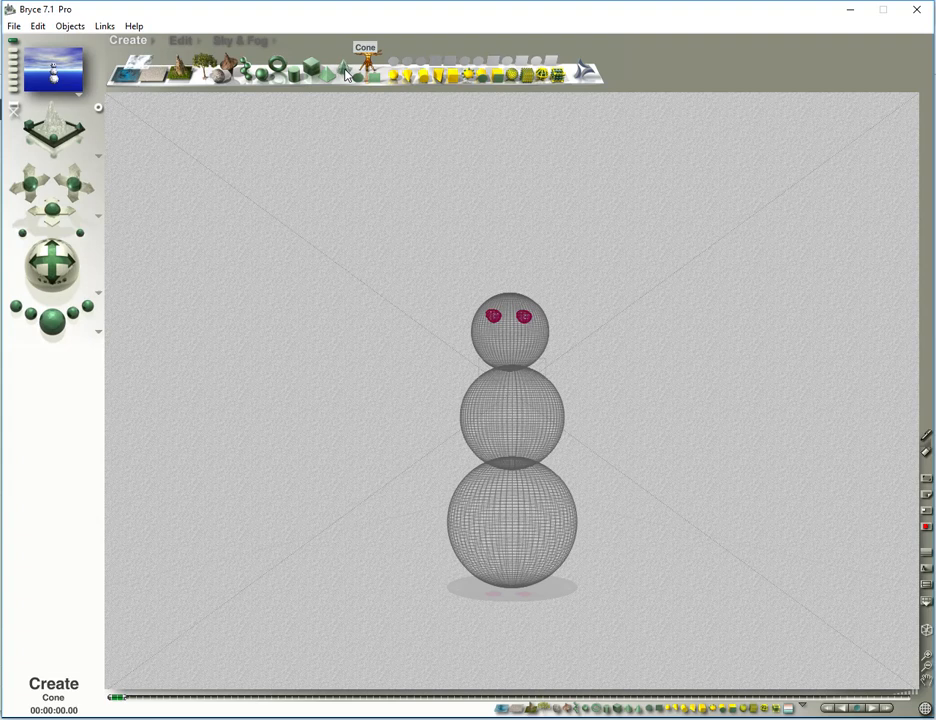
{"action": "left_click", "coordinate": [231, 70]}
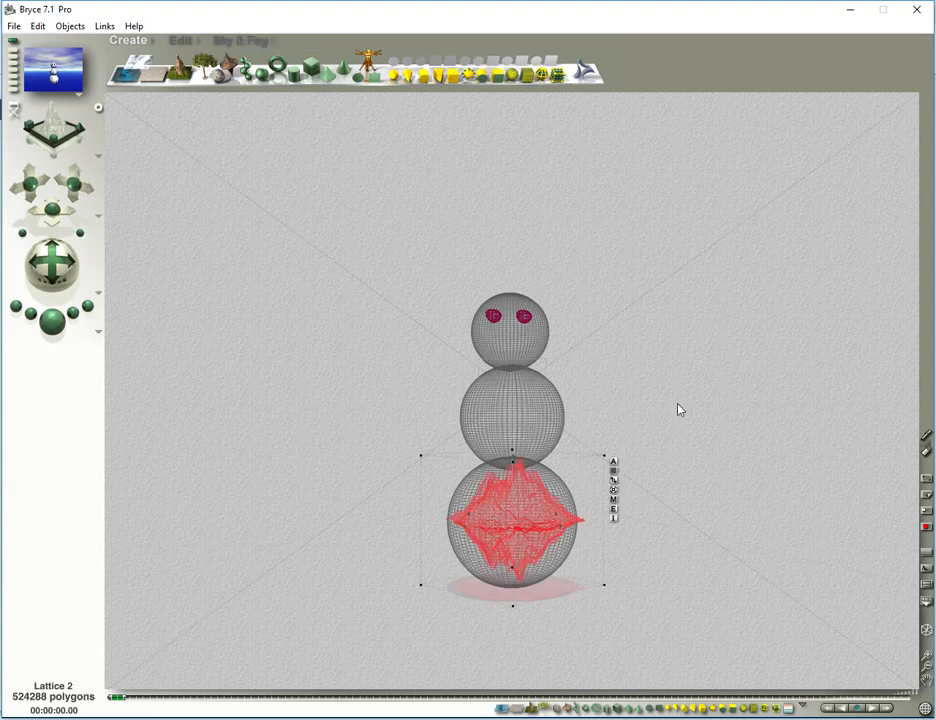
{"action": "left_click", "coordinate": [613, 510]}
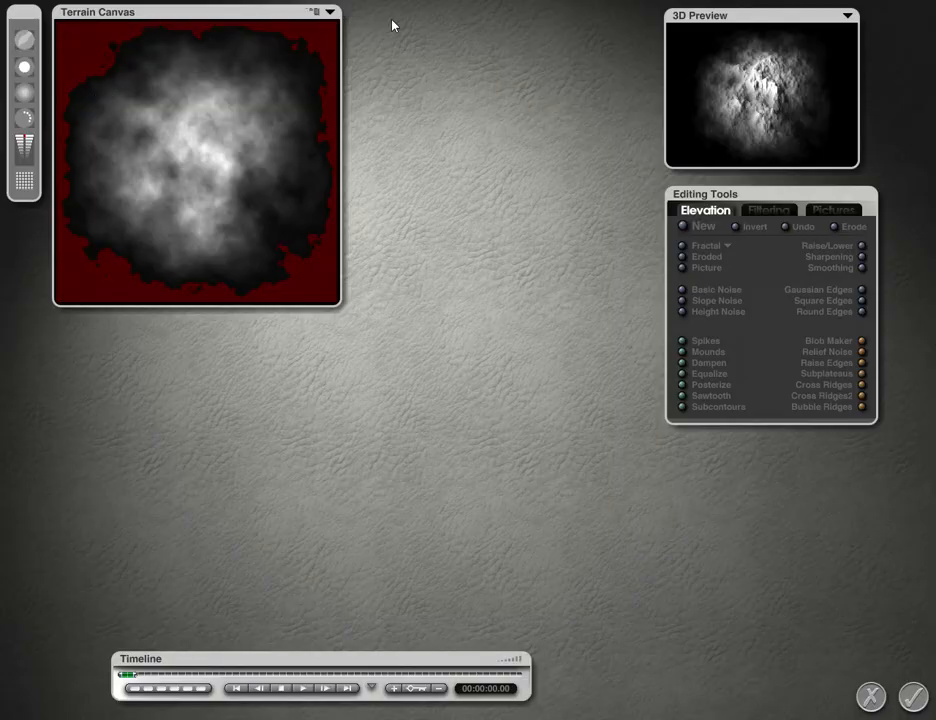
Enlarge the terrain canvas preview and clear the lattice's elevation map with New
{"action": "left_click", "coordinate": [330, 14]}
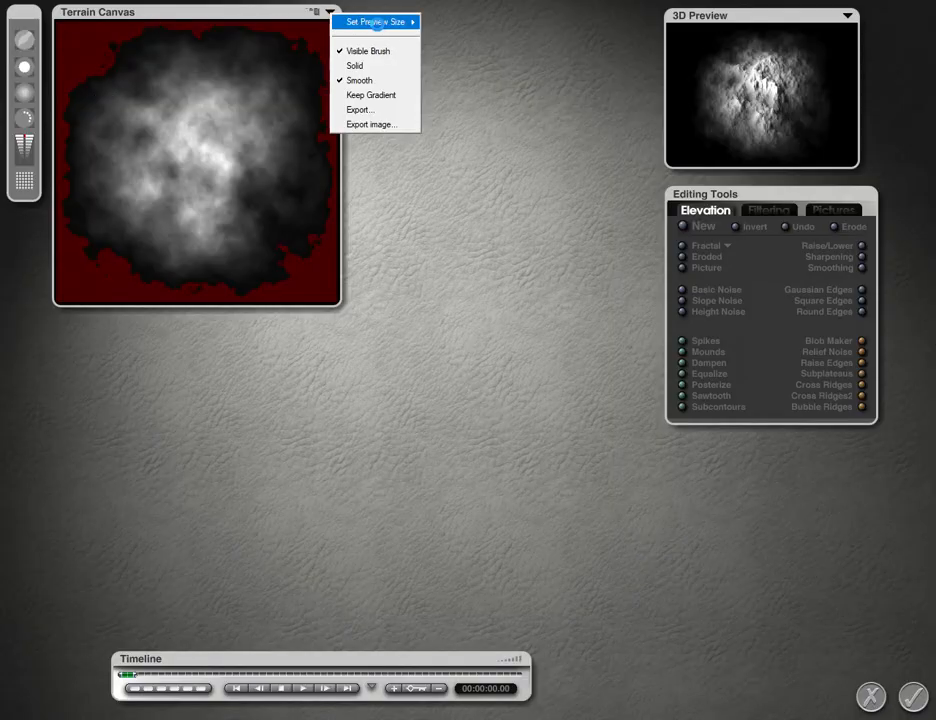
{"action": "mouse_move", "coordinate": [398, 21]}
{"action": "left_click", "coordinate": [462, 51]}
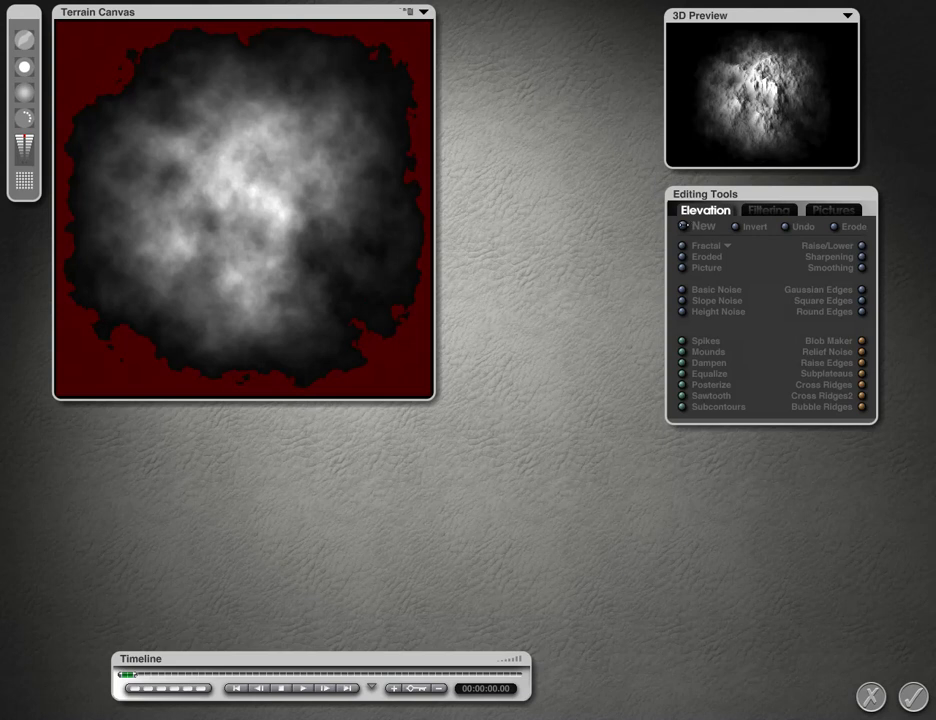
{"action": "left_click", "coordinate": [684, 226]}
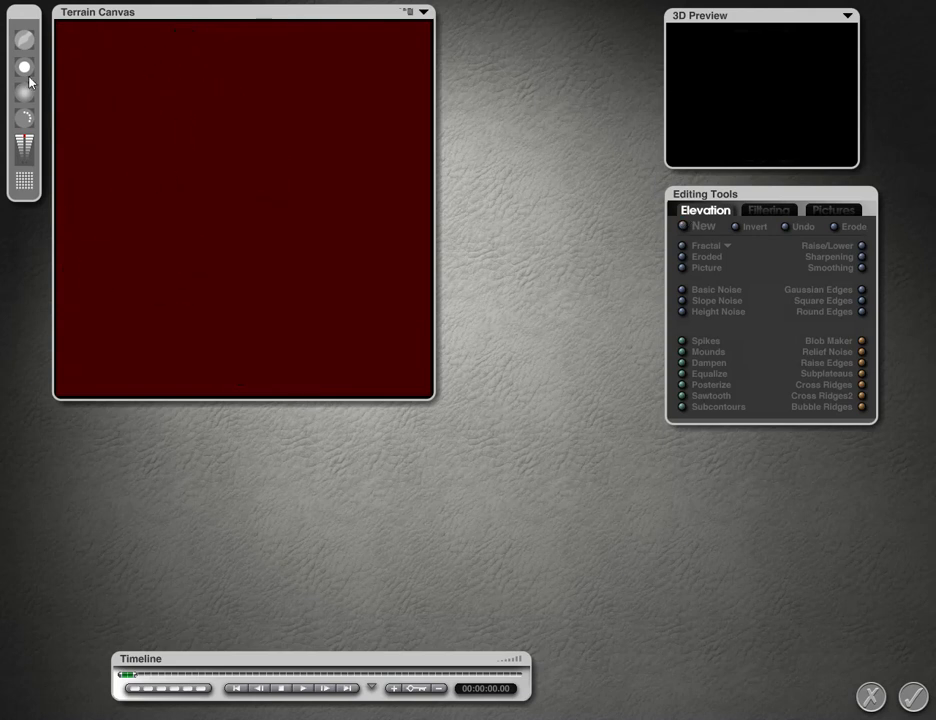
Paint trial strokes on the terrain canvas while varying the brush size, softness and elevation, and rotate the 3D preview to examine them
{"action": "left_click_drag", "start_coordinate": [25, 70], "coordinate": [9, 70]}
{"action": "left_click_drag", "start_coordinate": [26, 92], "coordinate": [36, 92]}
{"action": "left_click_drag", "start_coordinate": [132, 290], "coordinate": [196, 207]}
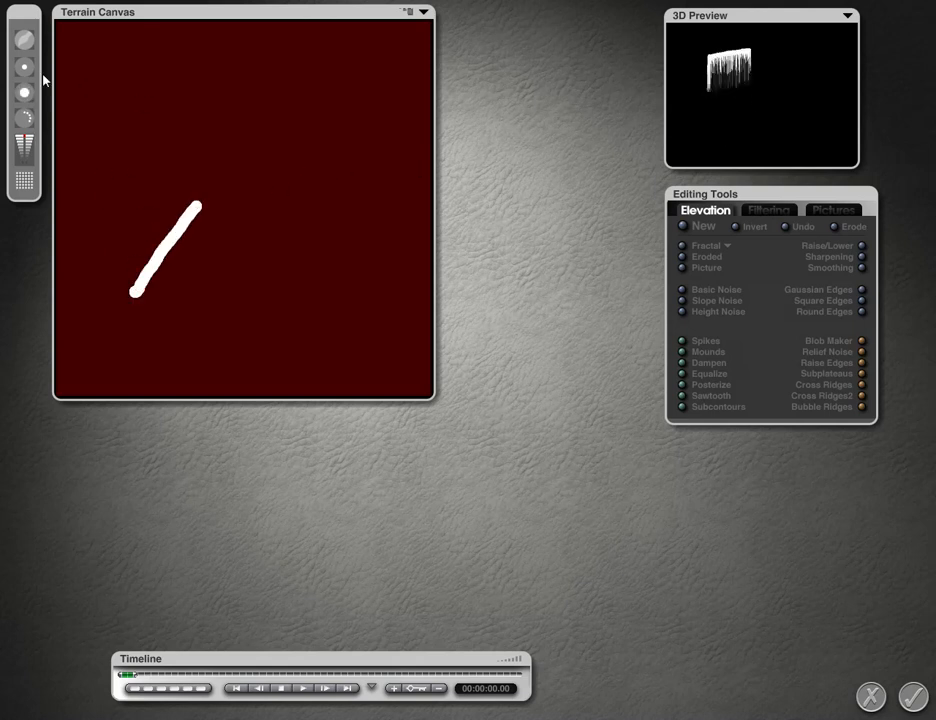
{"action": "mouse_move", "coordinate": [205, 293]}
{"action": "left_mouse_down"}
{"action": "mouse_move", "coordinate": [219, 266]}
{"action": "mouse_move", "coordinate": [320, 169]}
{"action": "mouse_move", "coordinate": [317, 151]}
{"action": "left_mouse_up"}
{"action": "left_click_drag", "start_coordinate": [763, 82], "coordinate": [775, 100]}
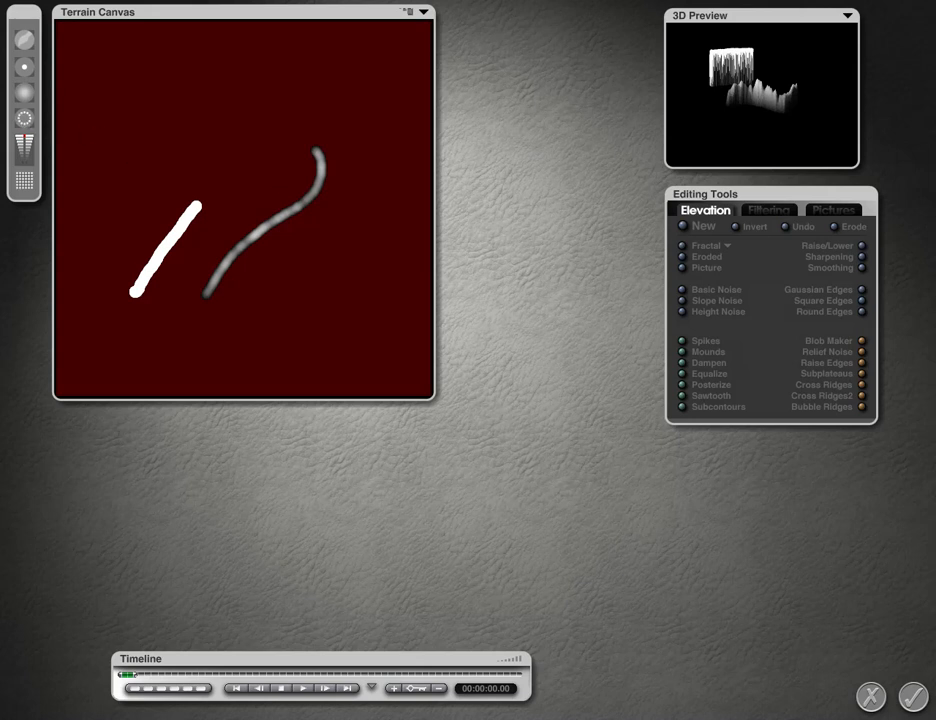
{"action": "mouse_move", "coordinate": [198, 259]}
{"action": "left_mouse_down"}
{"action": "mouse_move", "coordinate": [261, 184]}
{"action": "mouse_move", "coordinate": [265, 137]}
{"action": "left_mouse_up"}
{"action": "left_click_drag", "start_coordinate": [740, 138], "coordinate": [758, 98]}
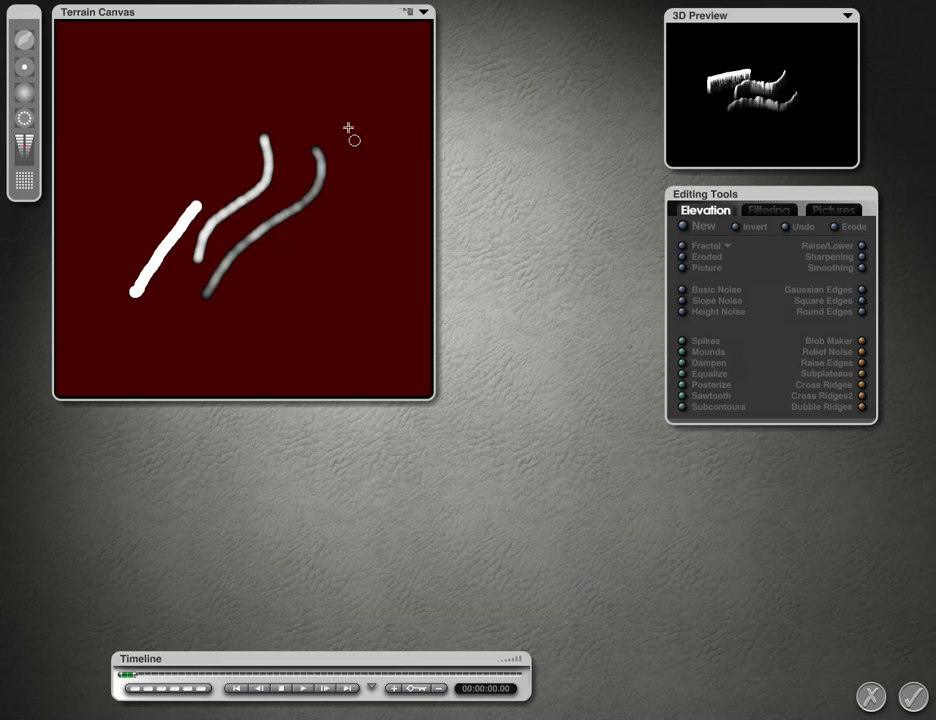
{"action": "left_click_drag", "start_coordinate": [389, 102], "coordinate": [334, 238]}
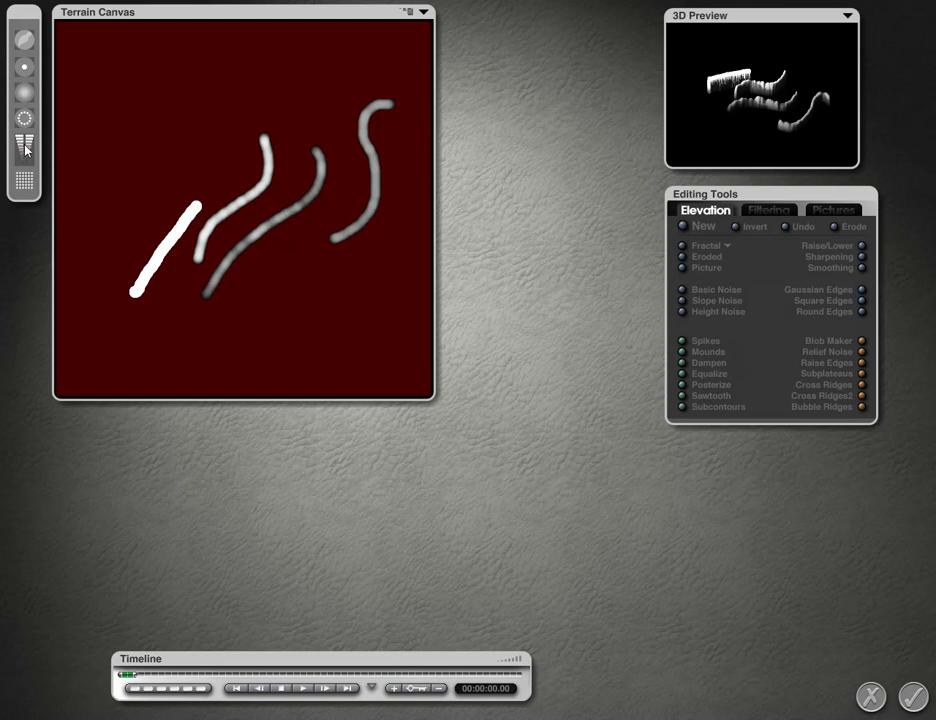
{"action": "left_click_drag", "start_coordinate": [192, 190], "coordinate": [194, 218]}
Paint a thin branch with forked fingers on a cleared terrain canvas using a small brush, and accept the lattice shape
{"action": "left_click_drag", "start_coordinate": [24, 70], "coordinate": [120, 80]}
{"action": "mouse_move", "coordinate": [272, 146]}
{"action": "left_mouse_down"}
{"action": "mouse_move", "coordinate": [278, 163]}
{"action": "mouse_move", "coordinate": [141, 279]}
{"action": "mouse_move", "coordinate": [343, 215]}
{"action": "mouse_move", "coordinate": [246, 157]}
{"action": "mouse_move", "coordinate": [307, 136]}
{"action": "left_mouse_up"}
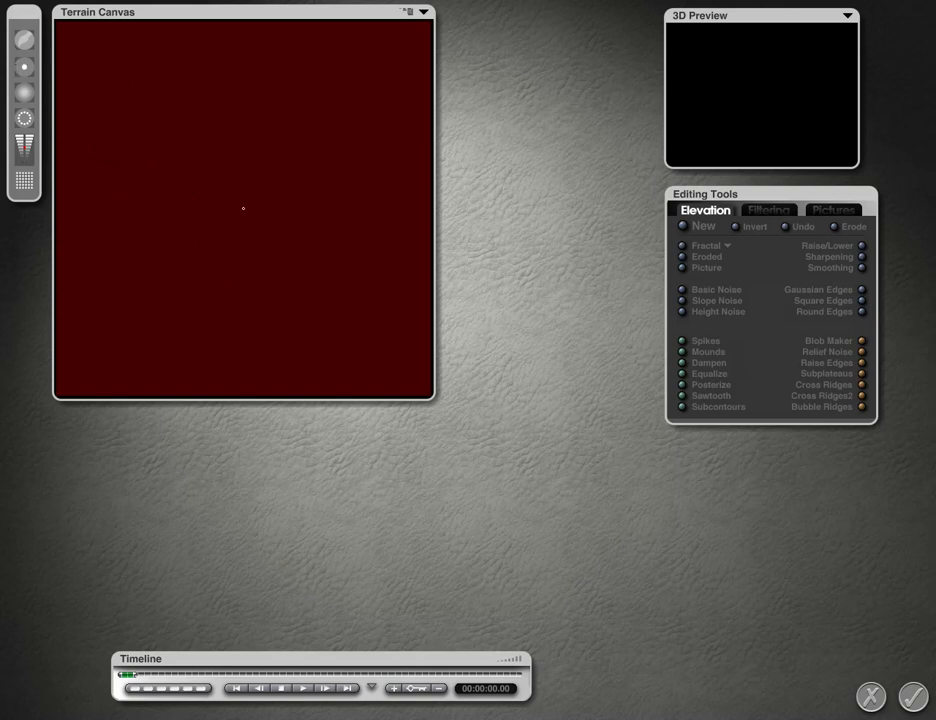
{"action": "mouse_move", "coordinate": [175, 320]}
{"action": "left_mouse_down"}
{"action": "mouse_move", "coordinate": [236, 175]}
{"action": "mouse_move", "coordinate": [251, 86]}
{"action": "left_mouse_up"}
{"action": "mouse_move", "coordinate": [230, 142]}
{"action": "left_mouse_down"}
{"action": "mouse_move", "coordinate": [200, 88]}
{"action": "mouse_move", "coordinate": [221, 103]}
{"action": "mouse_move", "coordinate": [265, 101]}
{"action": "mouse_move", "coordinate": [318, 67]}
{"action": "left_mouse_up"}
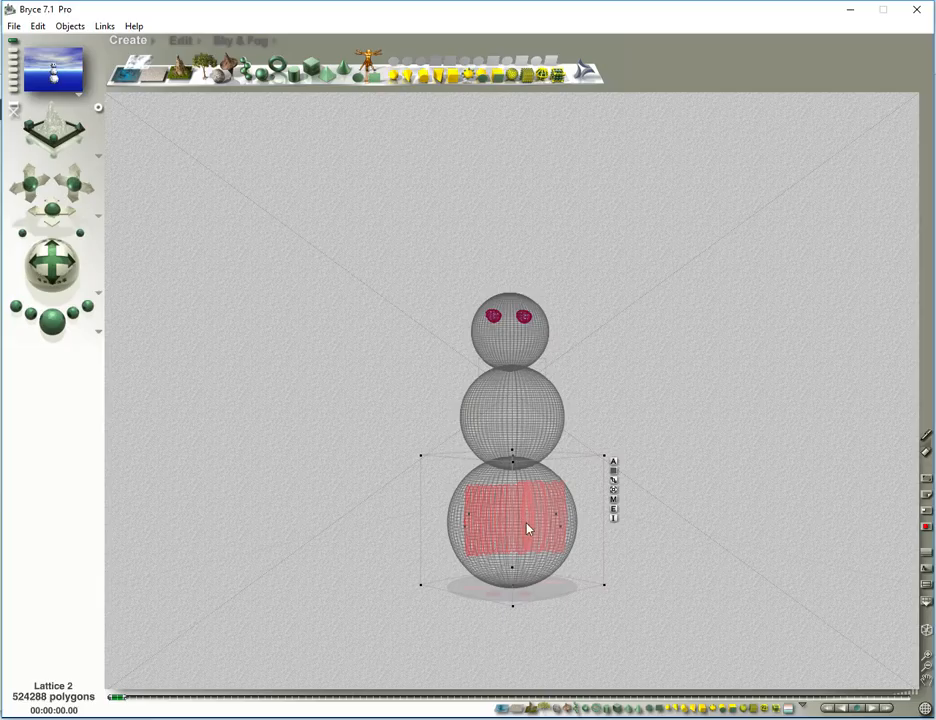
Move the lattice out beside the snowman and flatten its height to make a thin branch
{"action": "left_click_drag", "start_coordinate": [528, 529], "coordinate": [645, 437]}
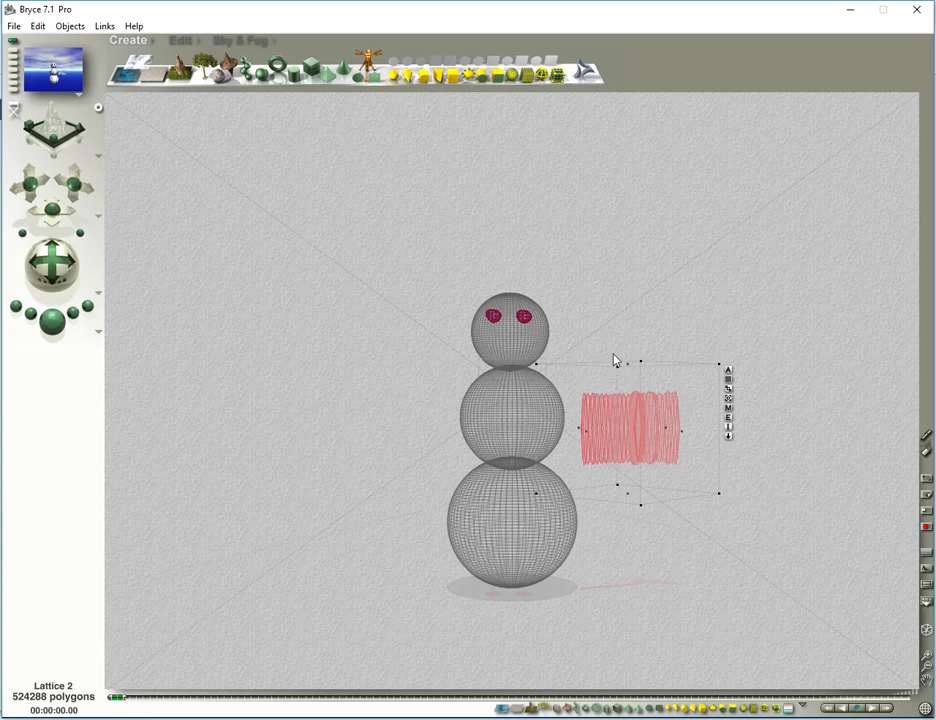
{"action": "left_click_drag", "start_coordinate": [629, 365], "coordinate": [503, 383]}
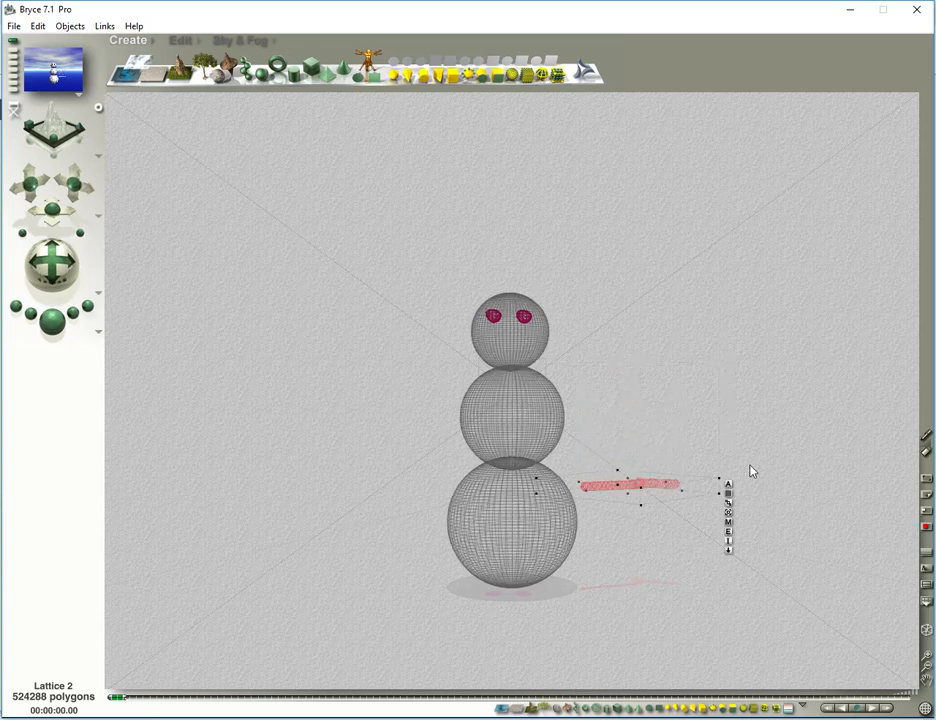
Rotate the flattened branch to face the front, attach it to the side of the middle sphere as an arm, and preview the render
{"action": "left_click", "coordinate": [181, 40]}
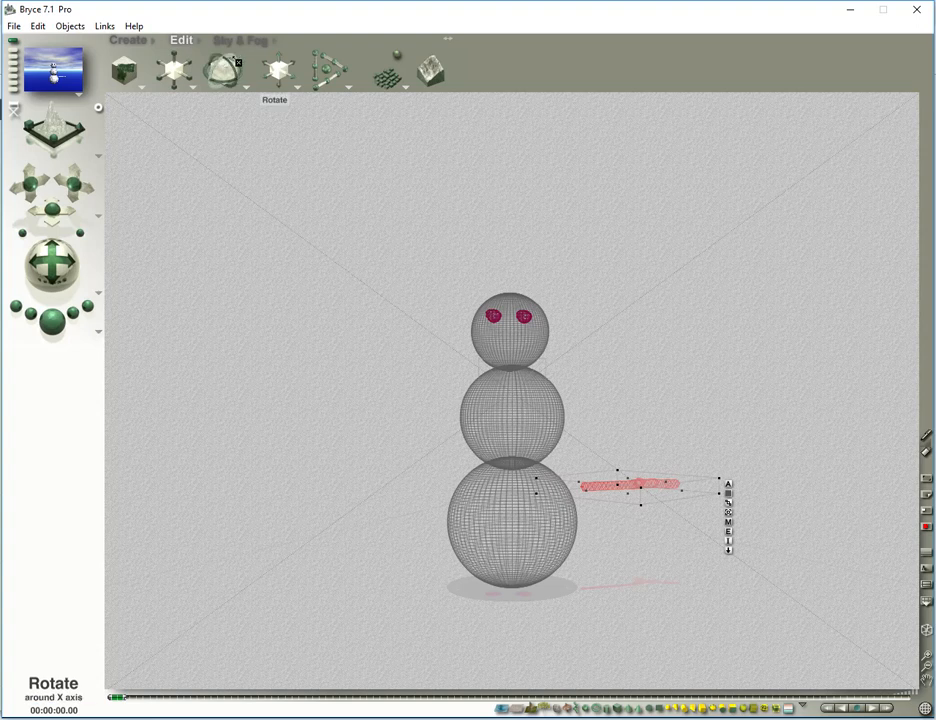
{"action": "left_click_drag", "start_coordinate": [205, 72], "coordinate": [158, 78]}
{"action": "left_click_drag", "start_coordinate": [232, 69], "coordinate": [250, 83]}
{"action": "left_click_drag", "start_coordinate": [603, 473], "coordinate": [570, 408]}
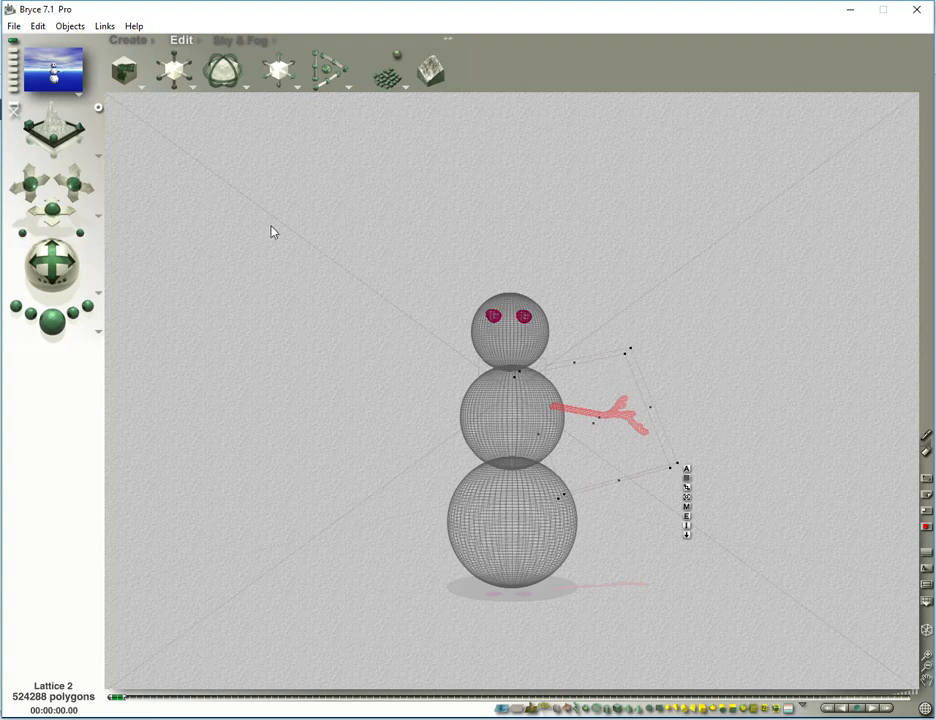
{"action": "left_click", "coordinate": [52, 320]}
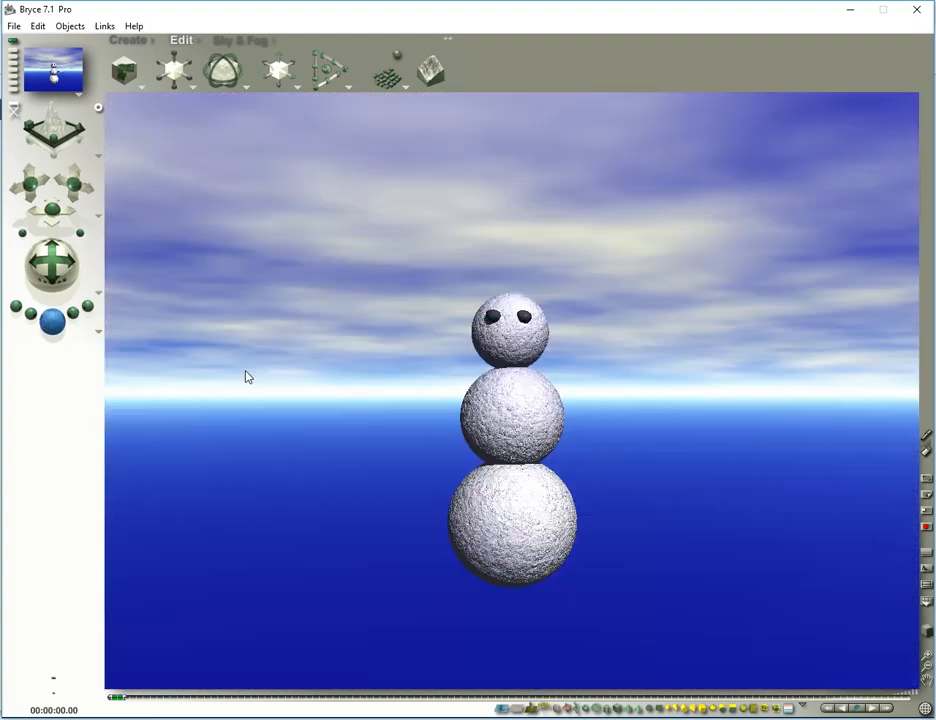
{"action": "left_click", "coordinate": [928, 633]}
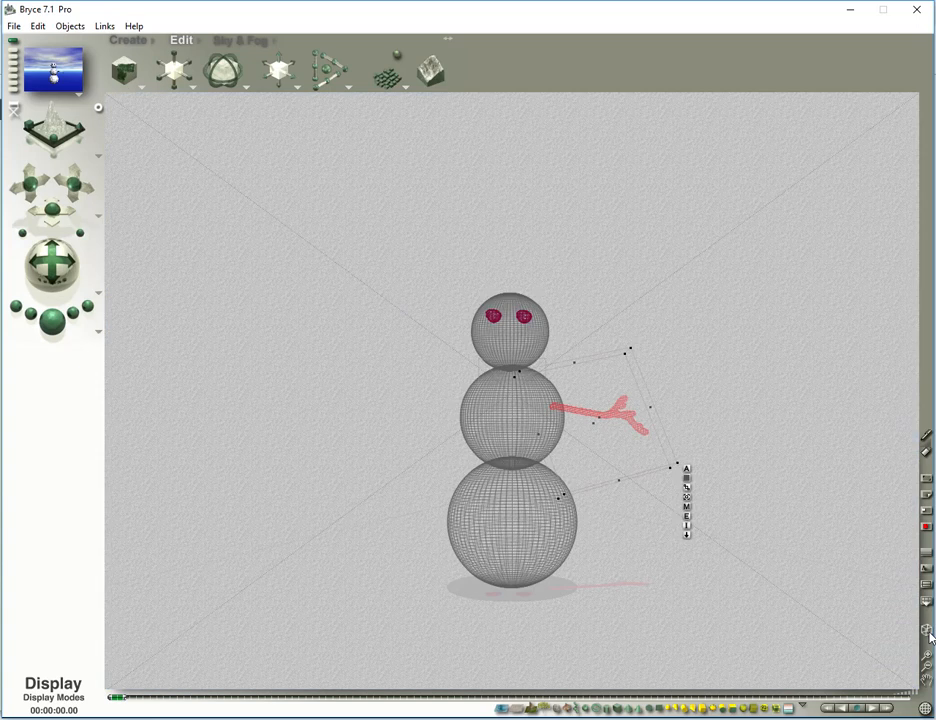
Apply the Birch Wood - Horizontal material from the Vegetation Wood presets to the branch arm
{"action": "left_click", "coordinate": [686, 507]}
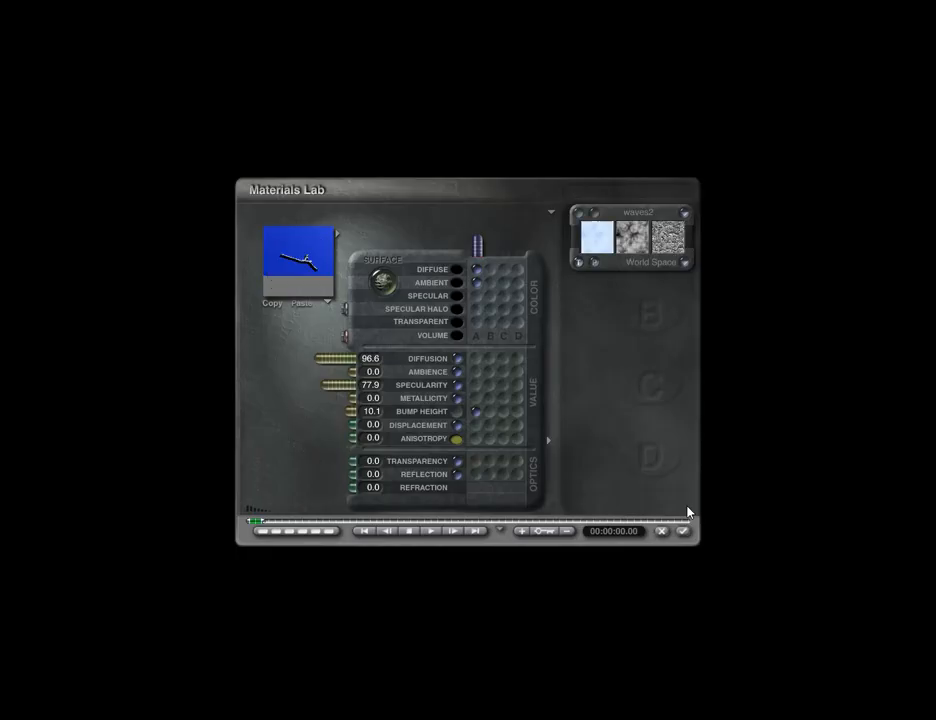
{"action": "left_click", "coordinate": [337, 238]}
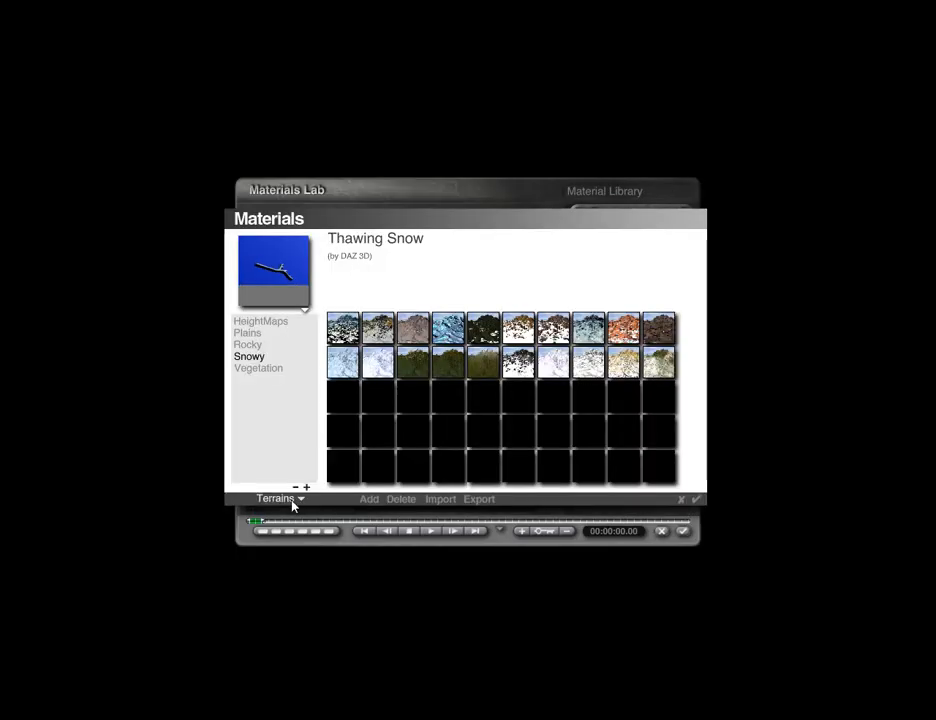
{"action": "left_click", "coordinate": [294, 503]}
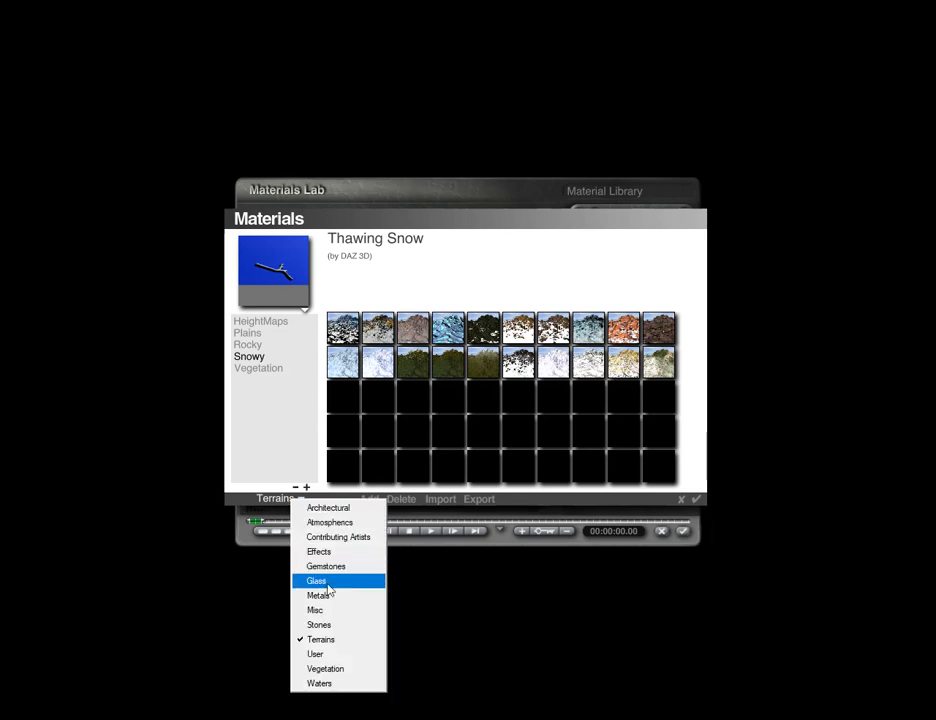
{"action": "left_click", "coordinate": [342, 668]}
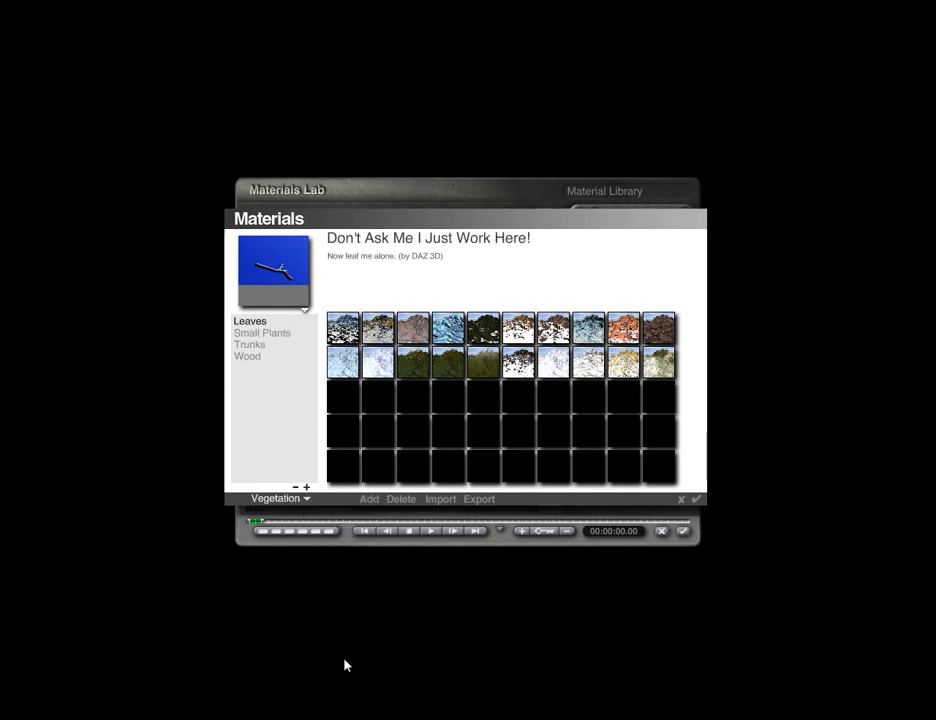
{"action": "left_click", "coordinate": [250, 357]}
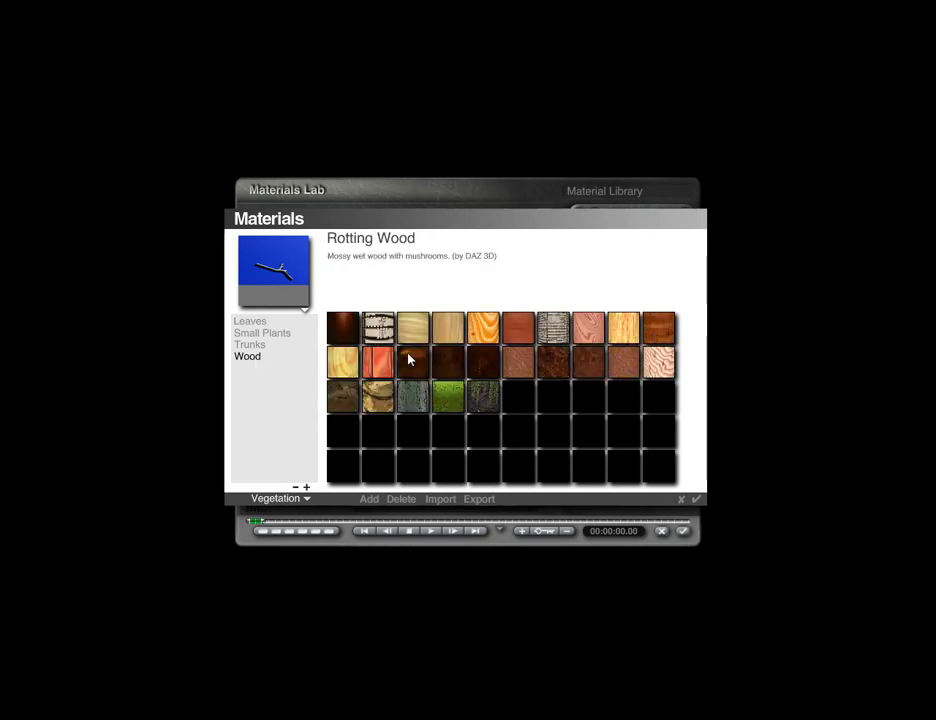
{"action": "left_click", "coordinate": [408, 328]}
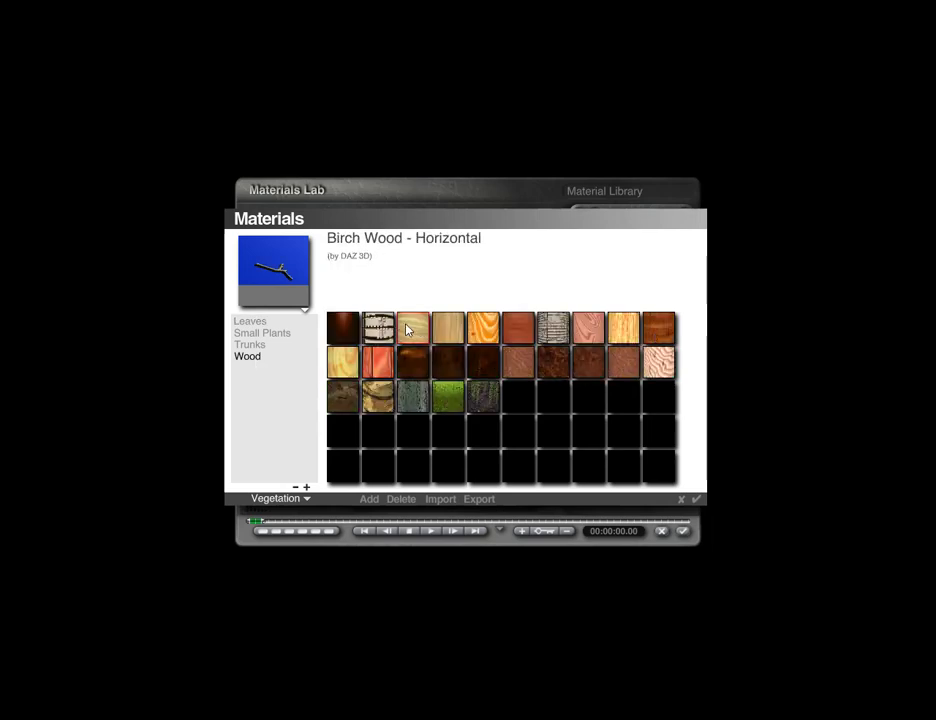
{"action": "left_click", "coordinate": [697, 498]}
{"action": "left_click", "coordinate": [685, 532]}
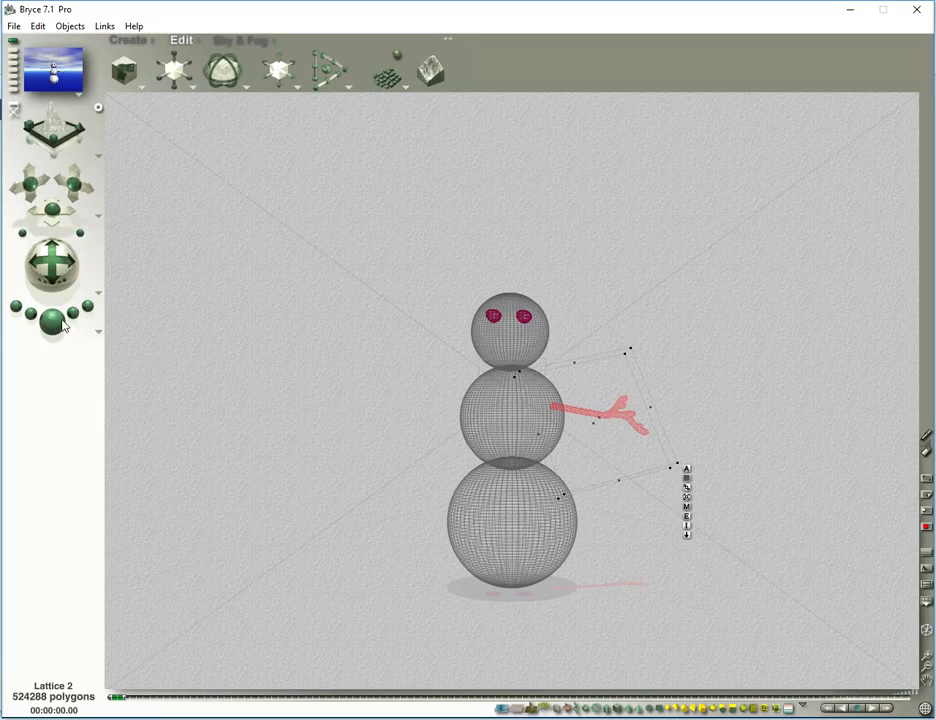